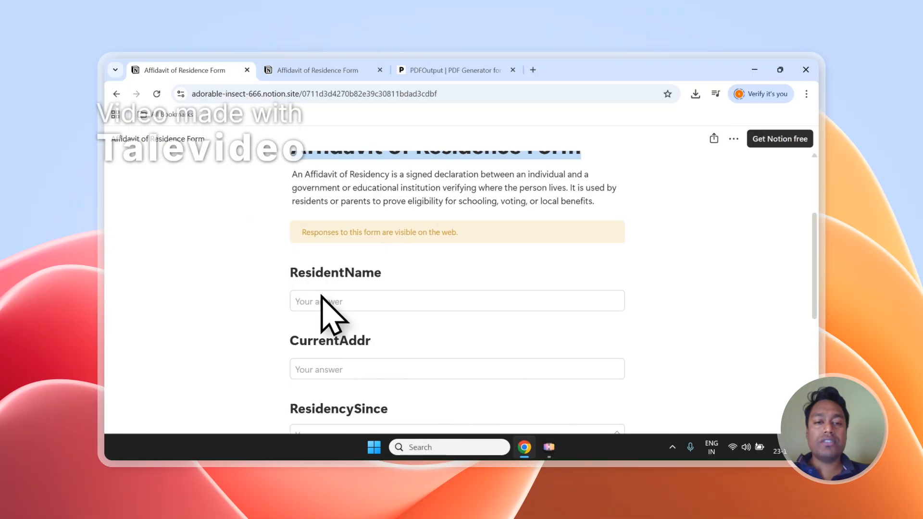
Step: Review the public form's fields and the two response entries in the Affidavit of Residence Form database
scroll(321, 295, down, 10)
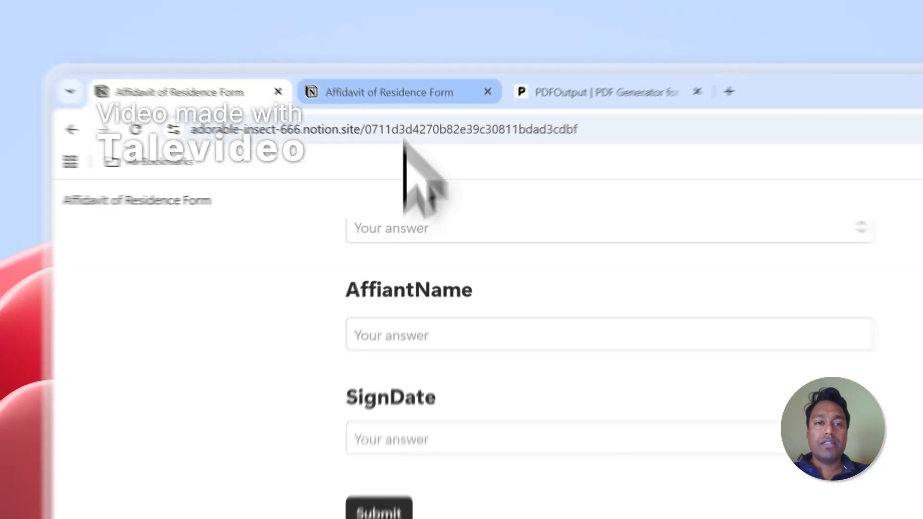
click(315, 70)
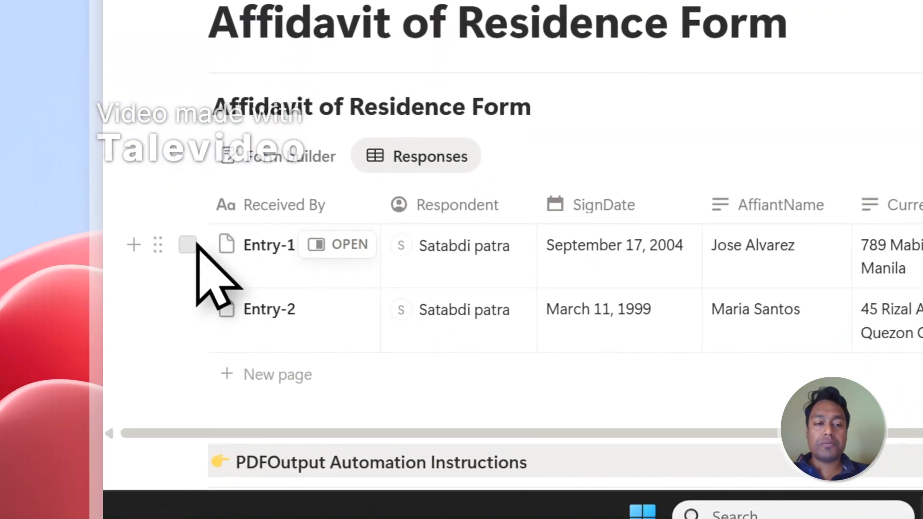
click(188, 244)
click(187, 308)
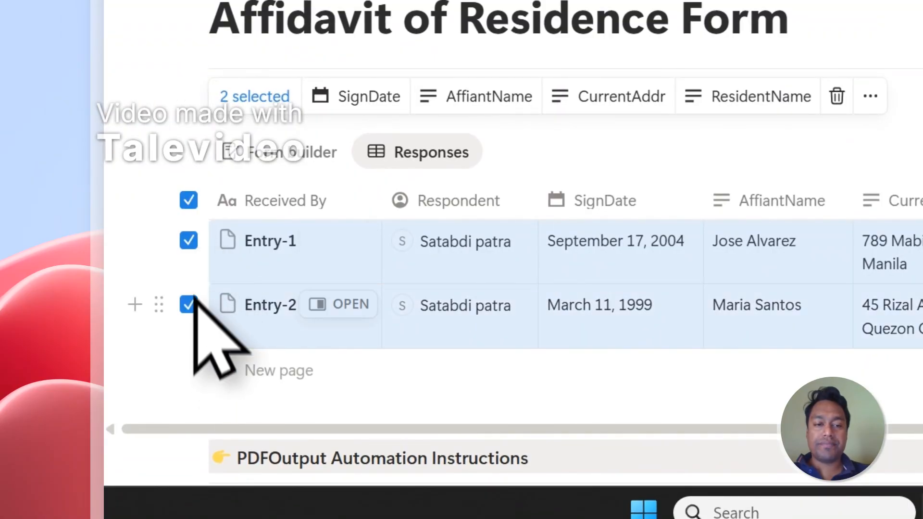
click(188, 204)
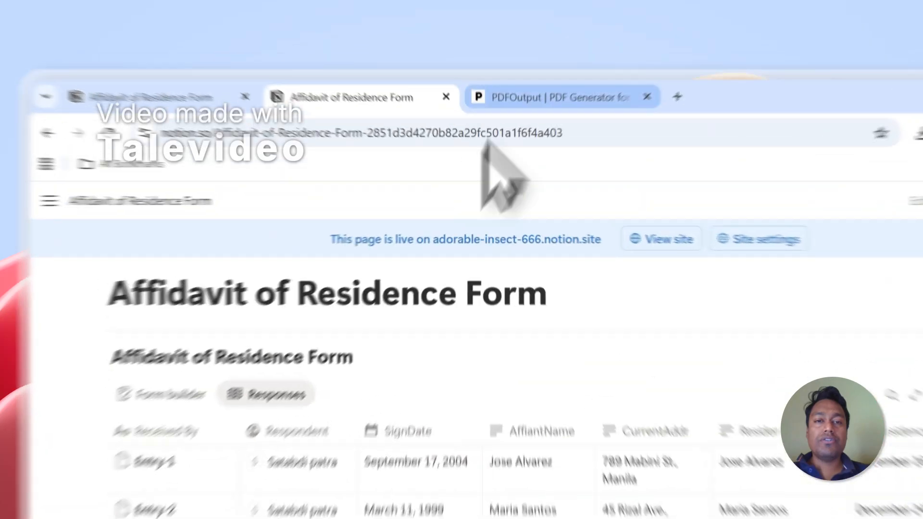
Step: Switch between the PDFOutput homepage and the responses database to compare the entries with the generator's purpose
click(450, 71)
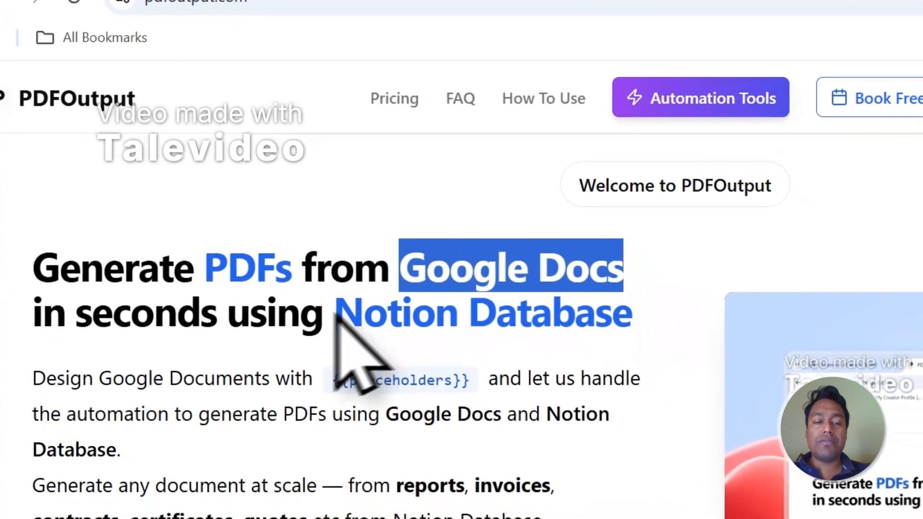
drag(331, 312, 608, 315)
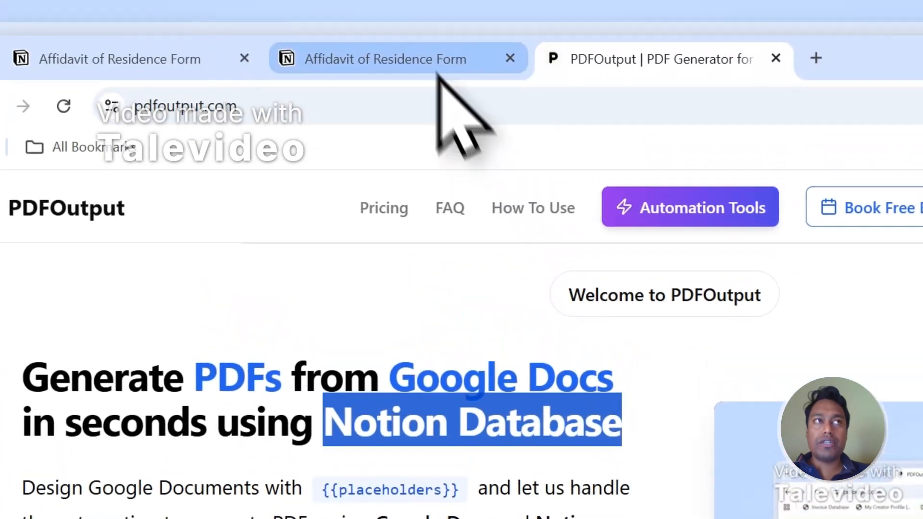
click(433, 70)
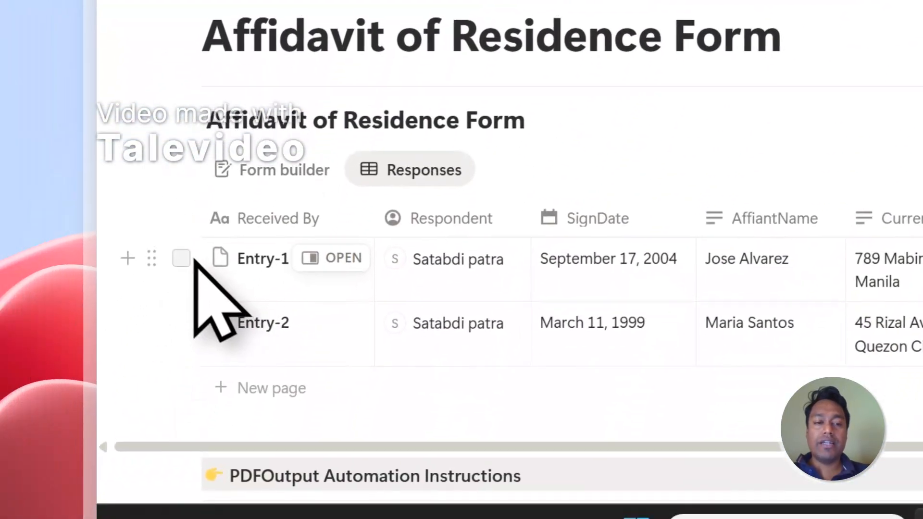
click(188, 230)
click(188, 293)
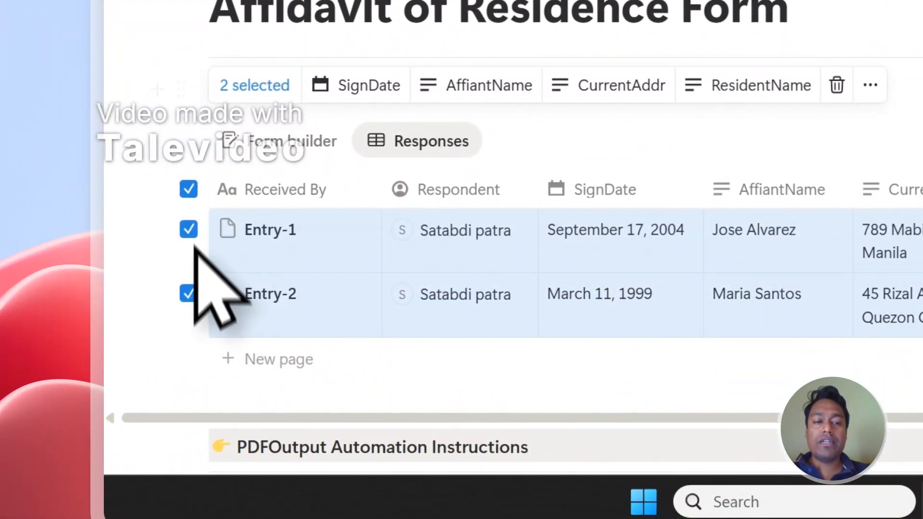
click(189, 190)
Step: Read the PDFOutput homepage description of the document types it generates from a Notion database
click(618, 60)
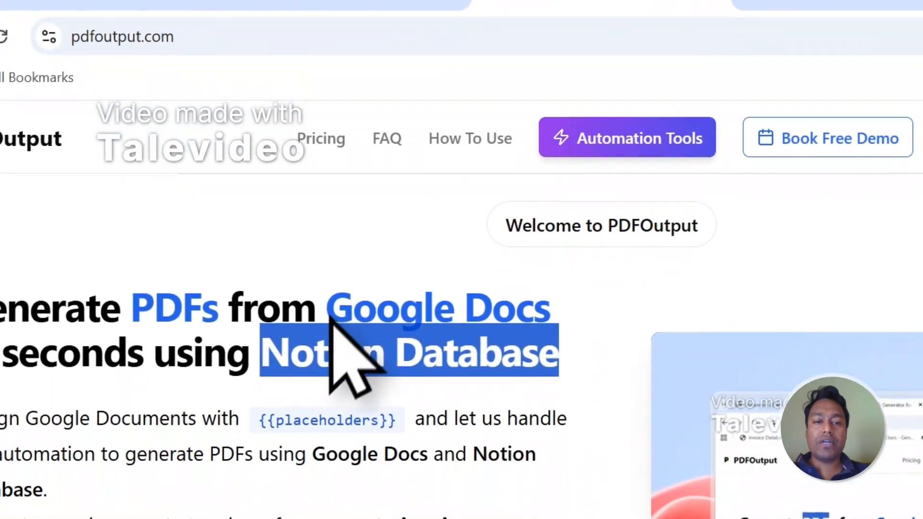
drag(327, 308, 563, 294)
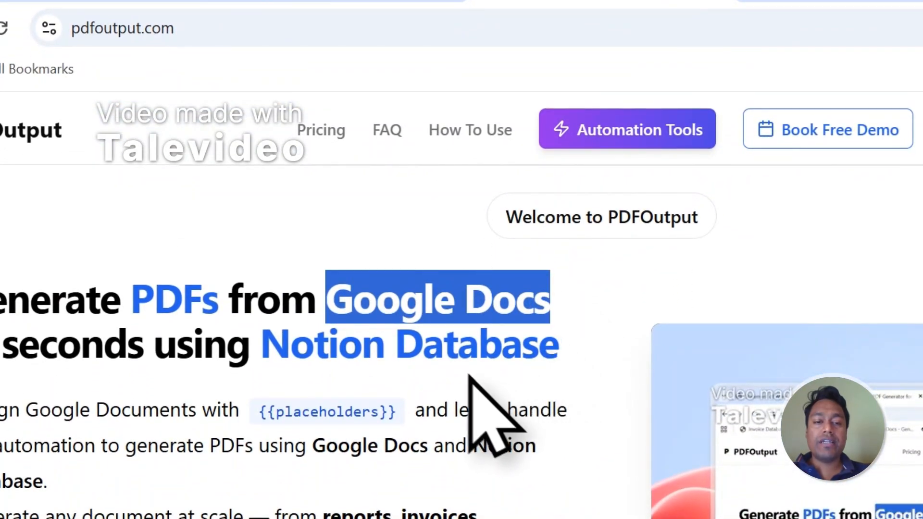
scroll(471, 380, down, 2)
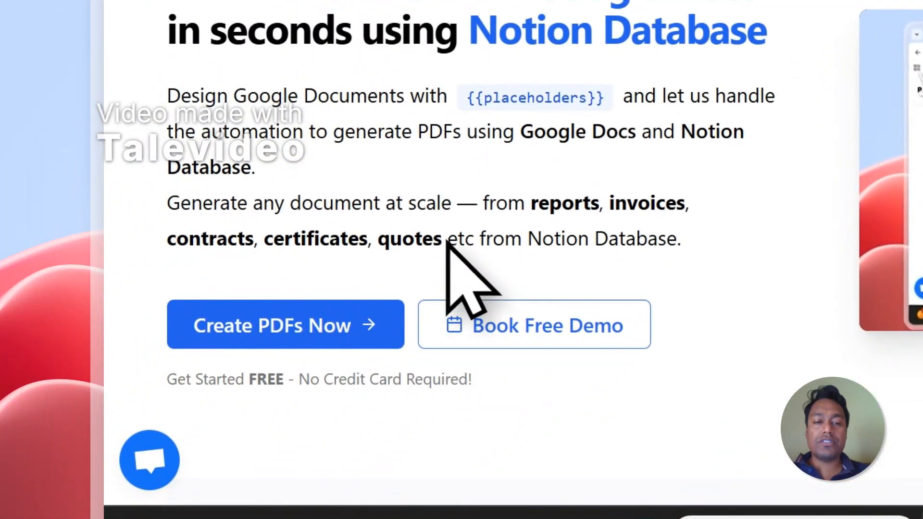
drag(447, 241, 550, 214)
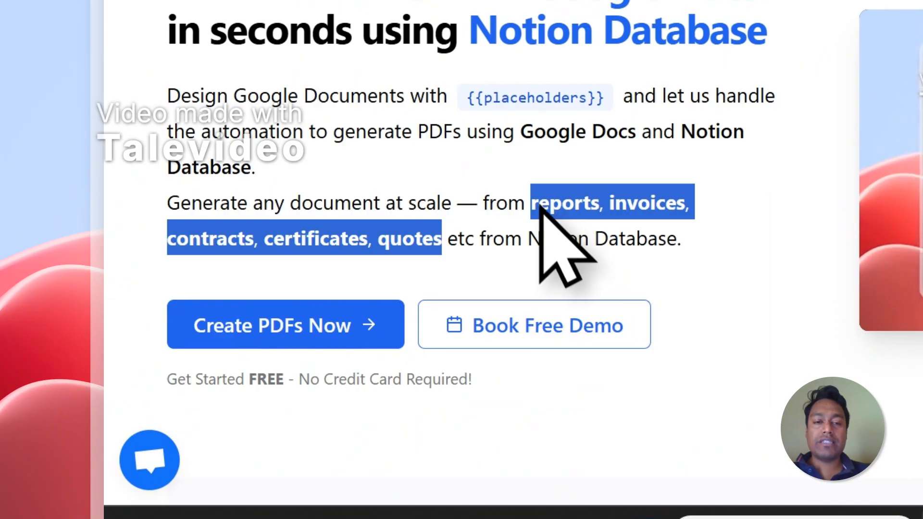
click(538, 203)
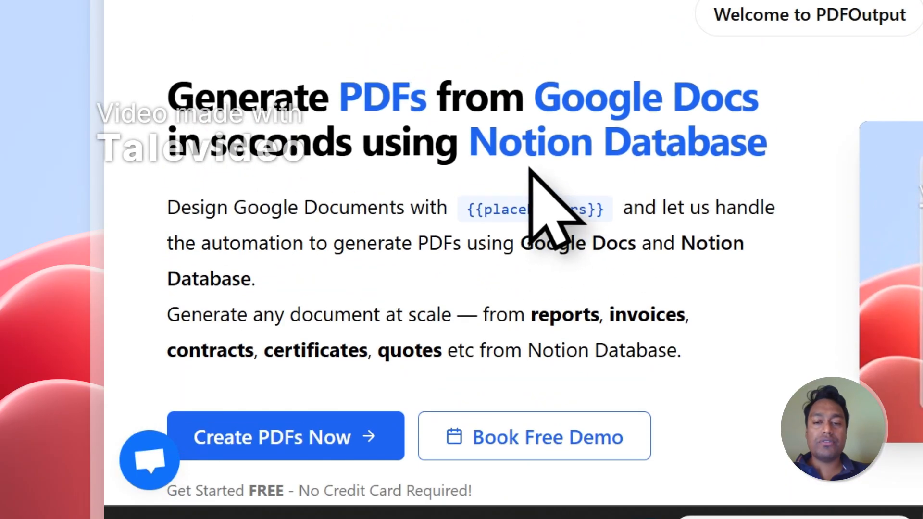
Step: Open the PDF generator and sign in with the Google account
click(361, 432)
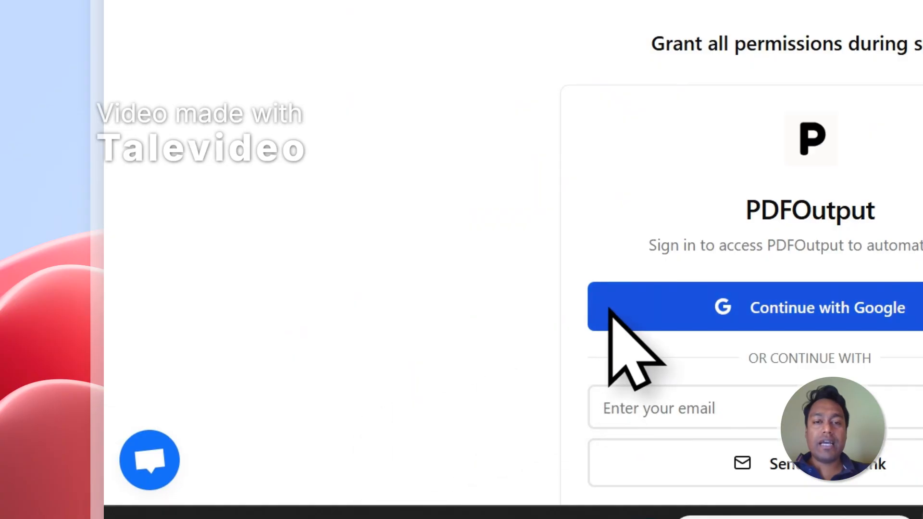
click(614, 305)
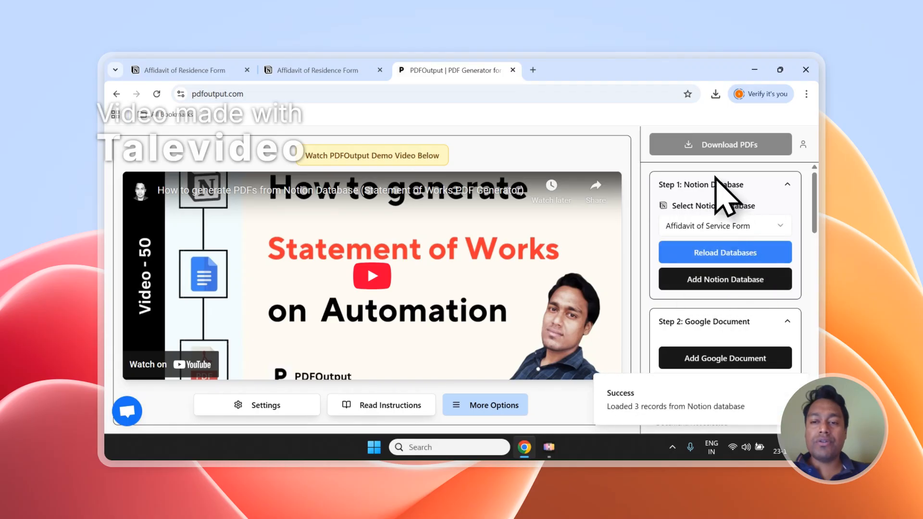
Step: Scroll through the generator's setup steps and the database property list
scroll(714, 176, down, 2)
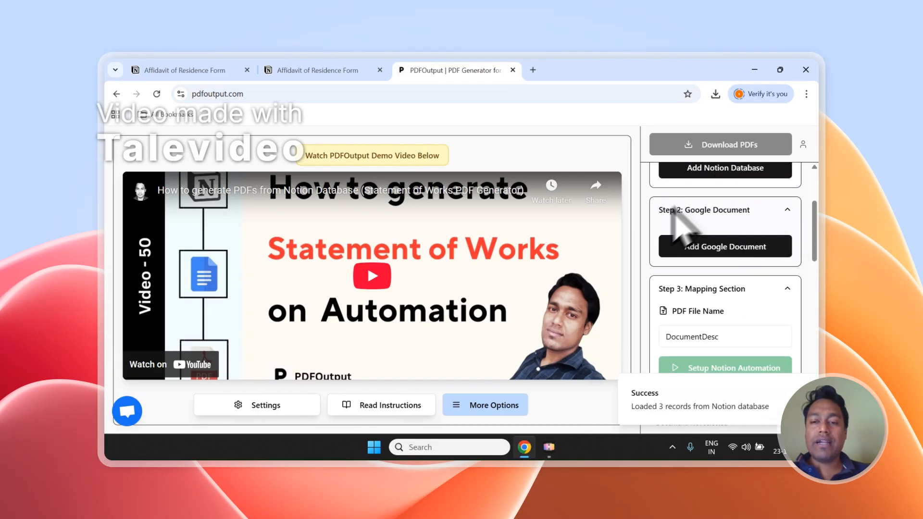
scroll(705, 233, down, 6)
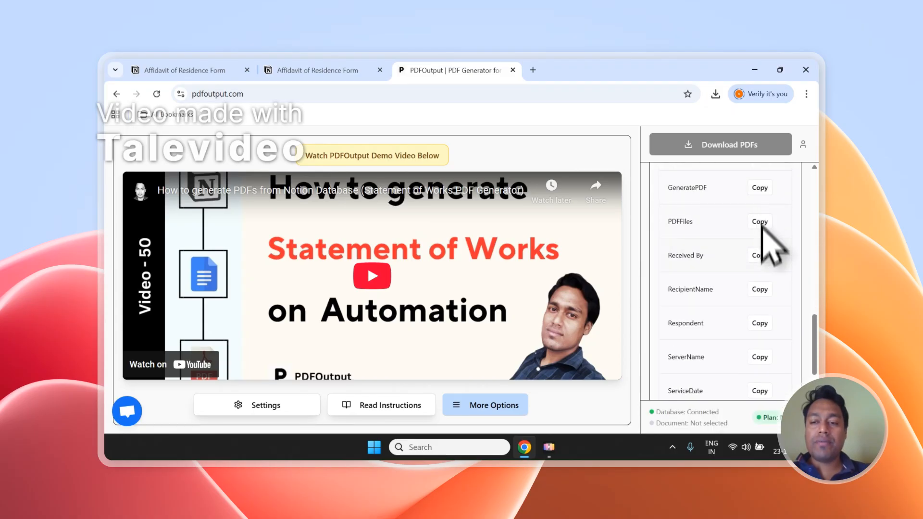
scroll(760, 316, down, 1)
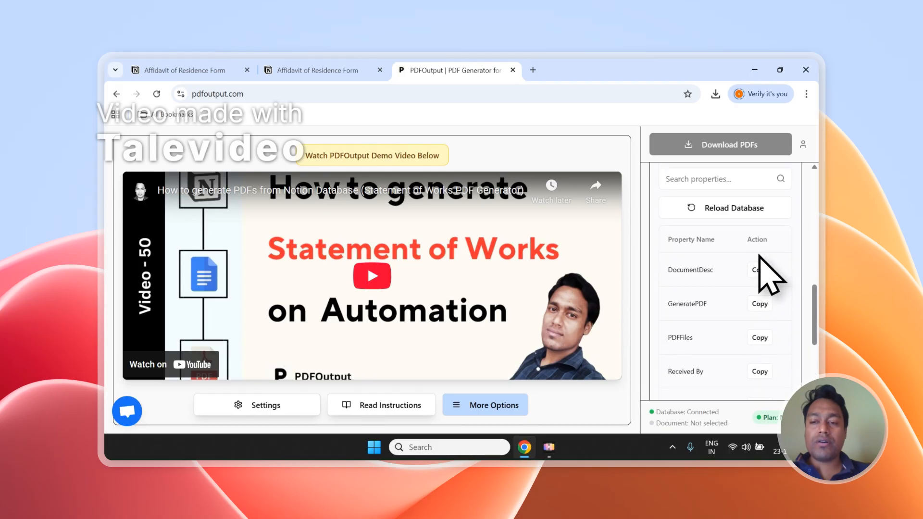
scroll(760, 256, up, 3)
scroll(744, 378, up, 6)
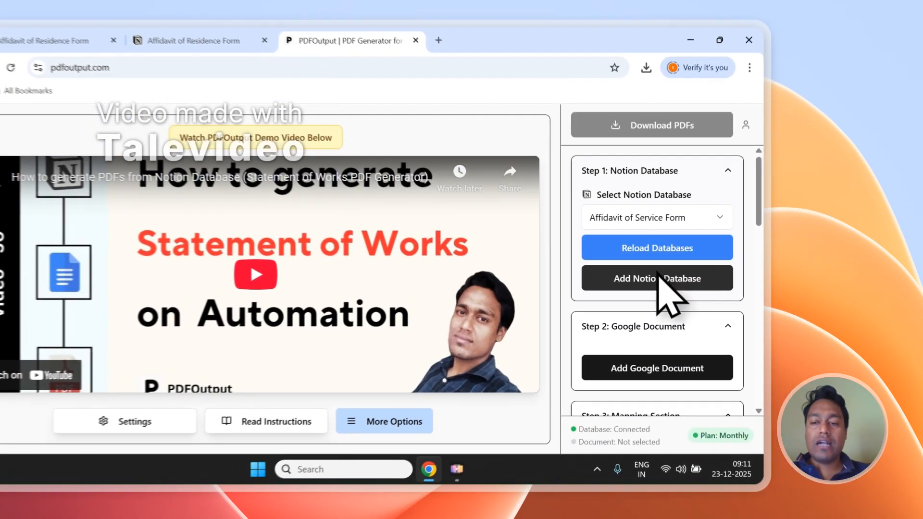
Step: Start adding a Notion database and copy the Affidavit of Residence Form page title from its Notion page
click(725, 279)
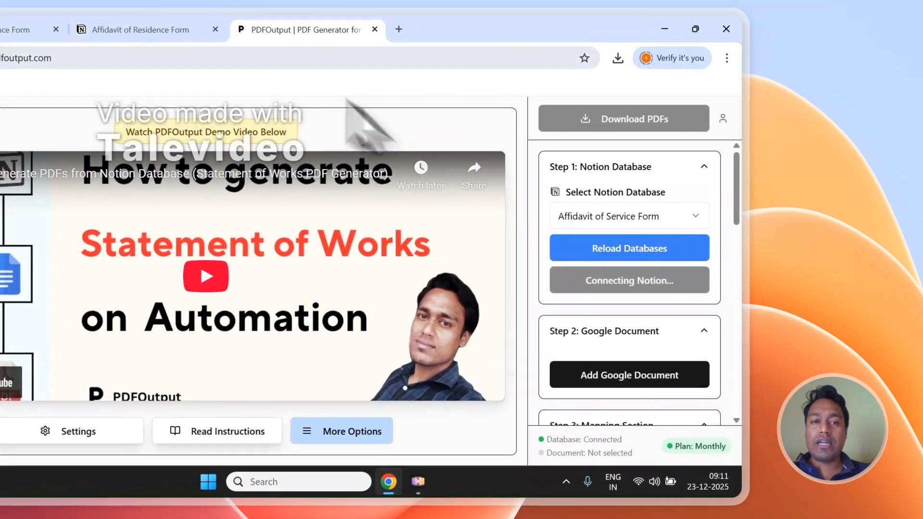
click(331, 70)
scroll(431, 294, up, 2)
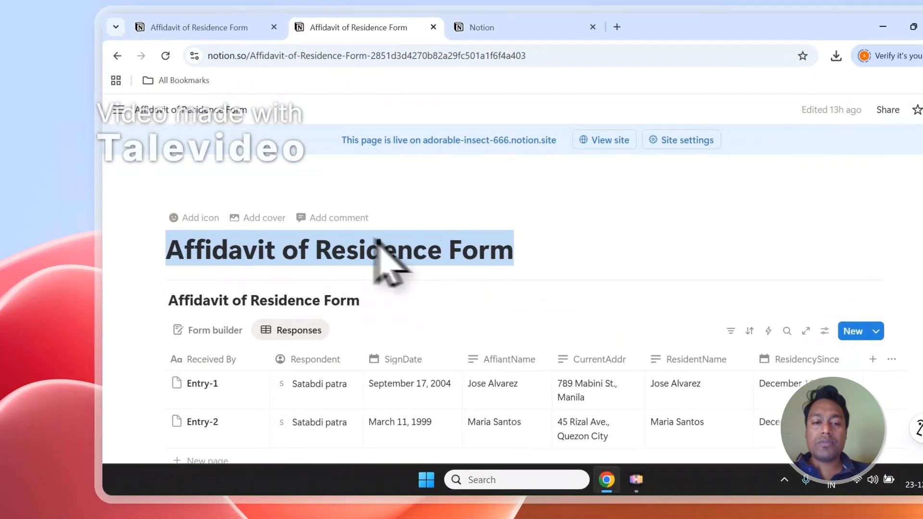
right_click(226, 343)
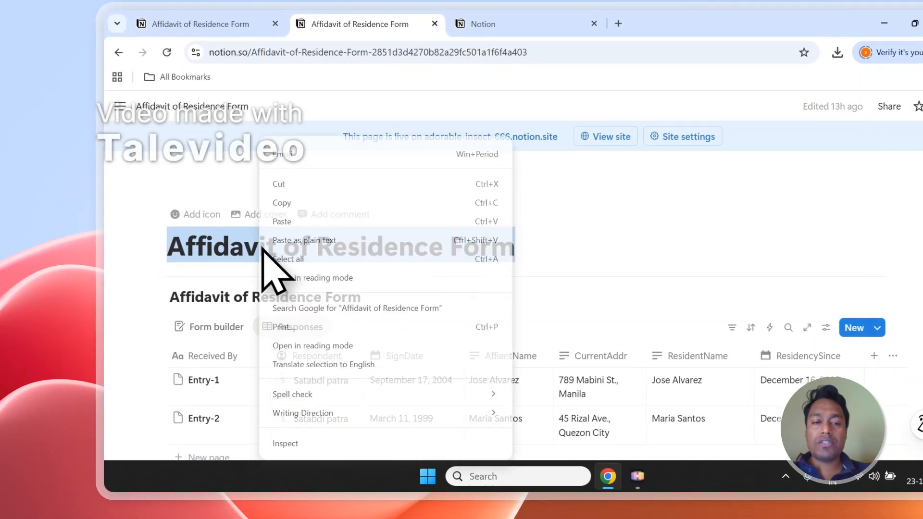
click(272, 207)
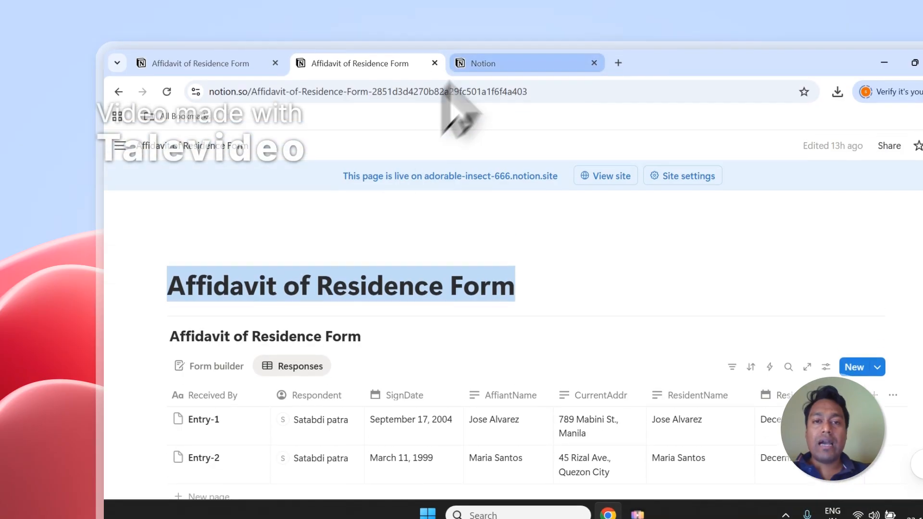
Step: Choose pages for PDFOutput by pasting the title into the page search and adding Affidavit of Residence Form
click(476, 24)
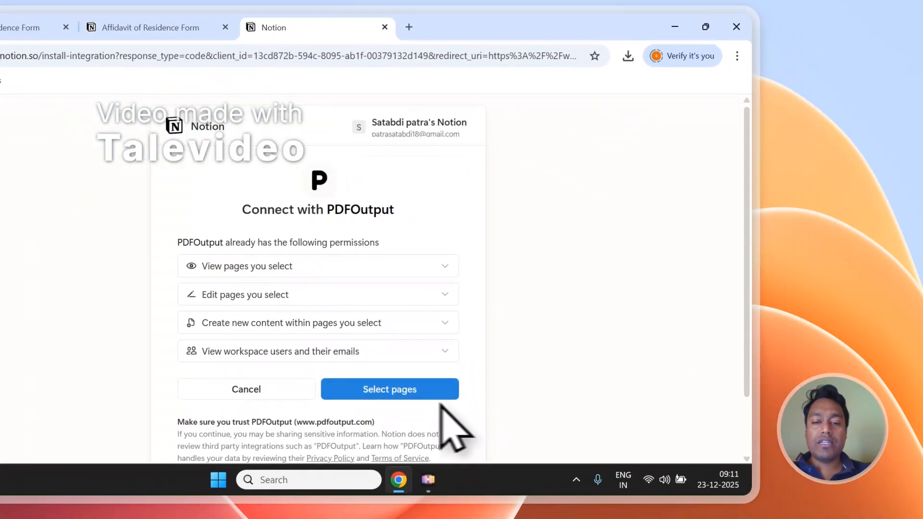
click(423, 392)
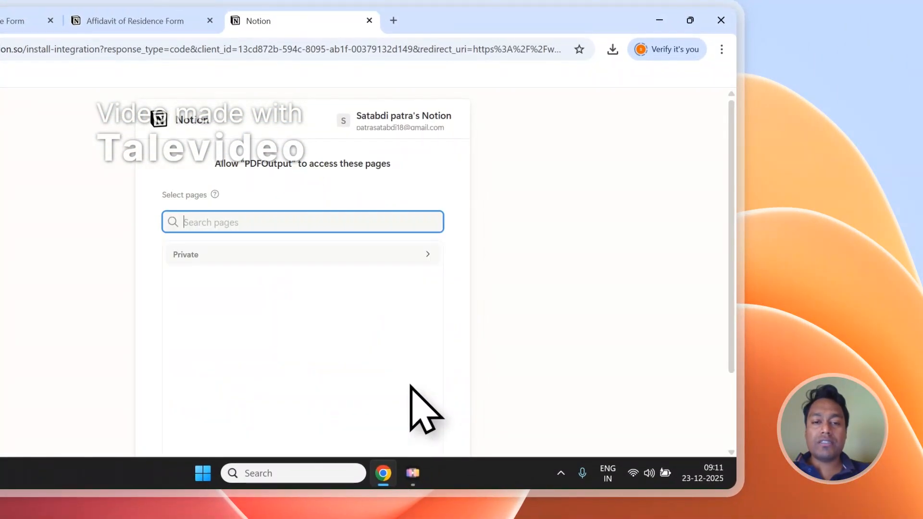
right_click(198, 227)
click(216, 303)
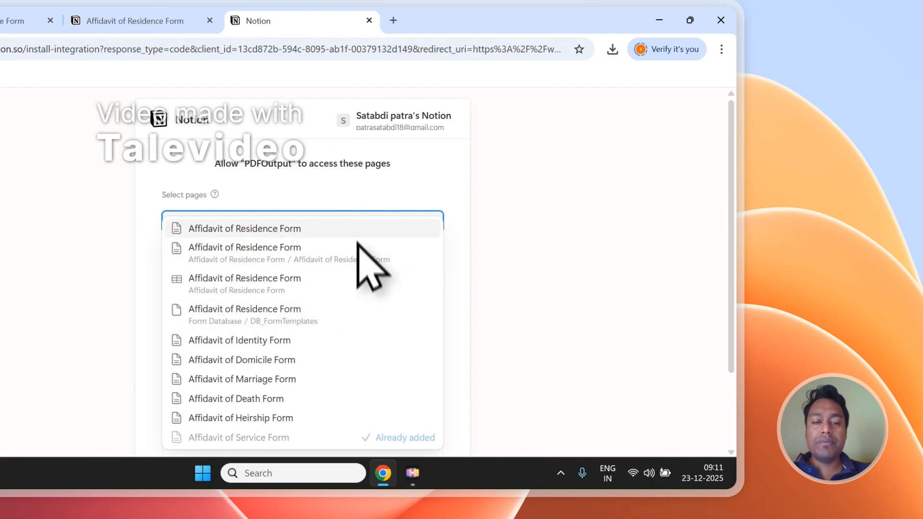
click(260, 231)
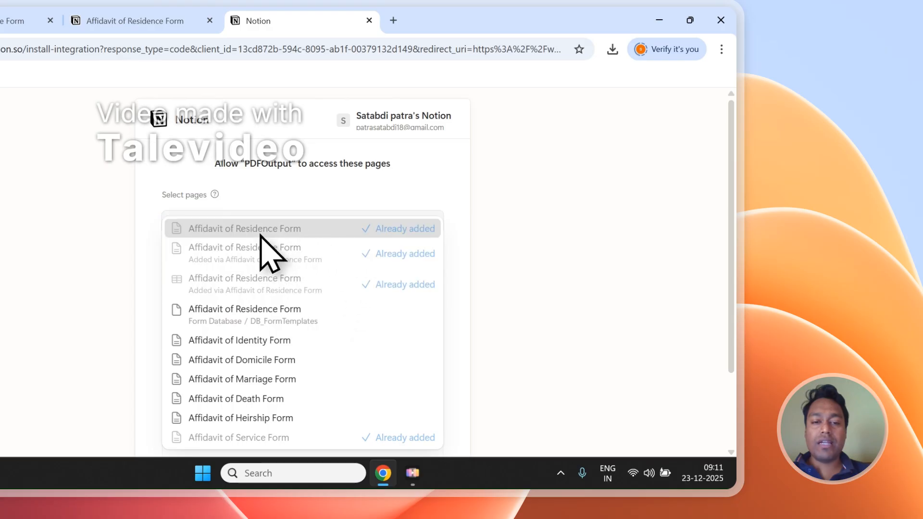
click(333, 192)
Step: Allow PDFOutput access to the selected Notion pages
scroll(343, 202, down, 2)
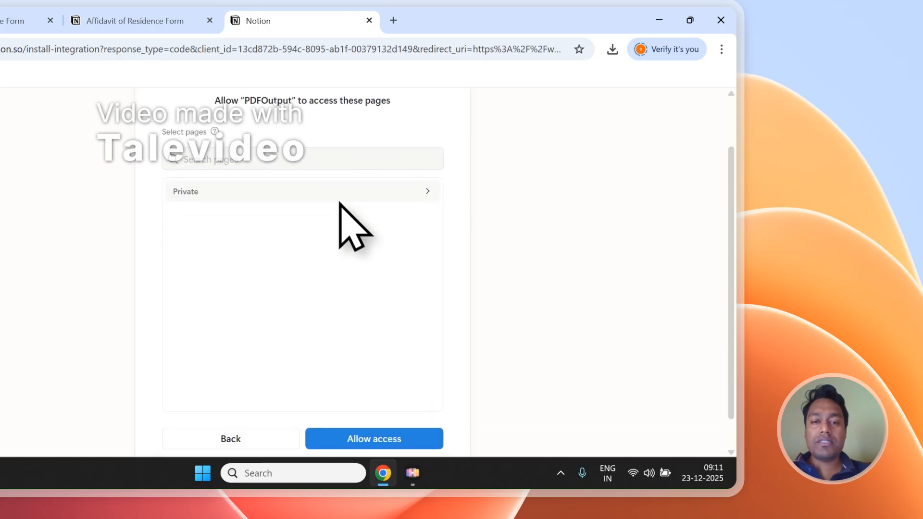
scroll(323, 181, up, 2)
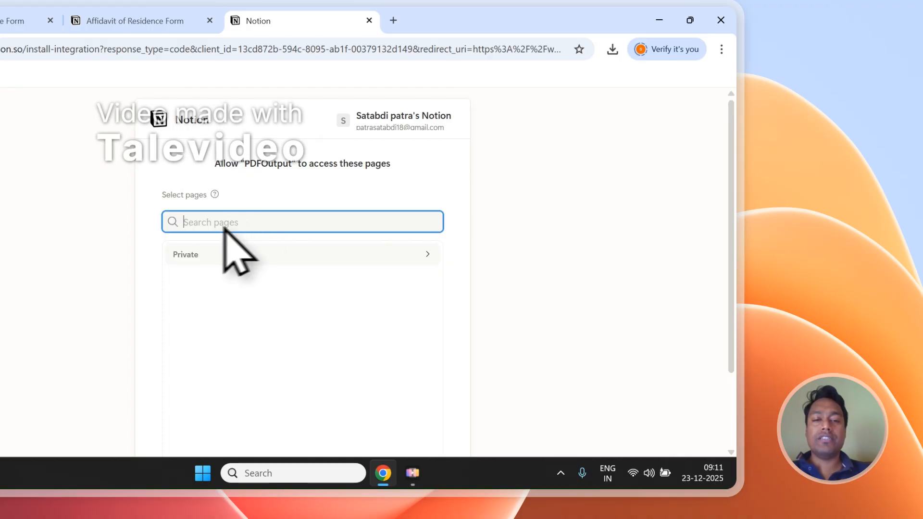
scroll(441, 298, down, 2)
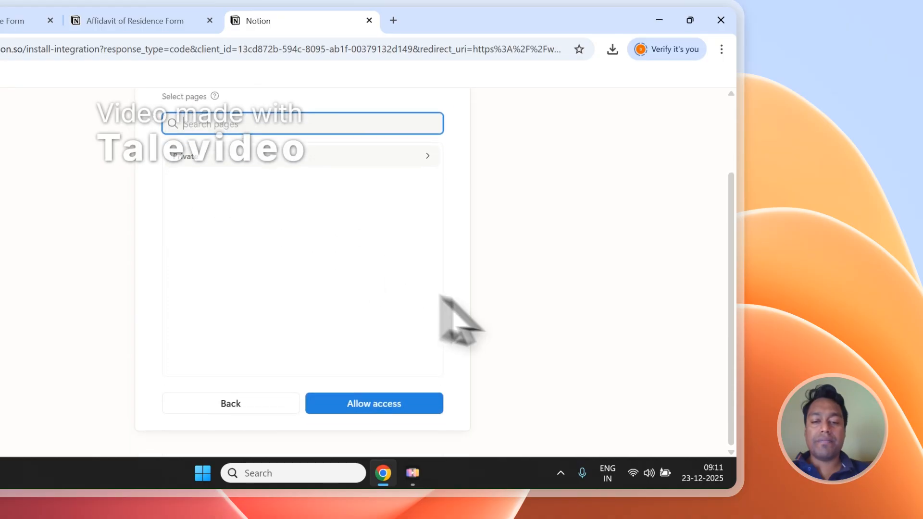
click(435, 407)
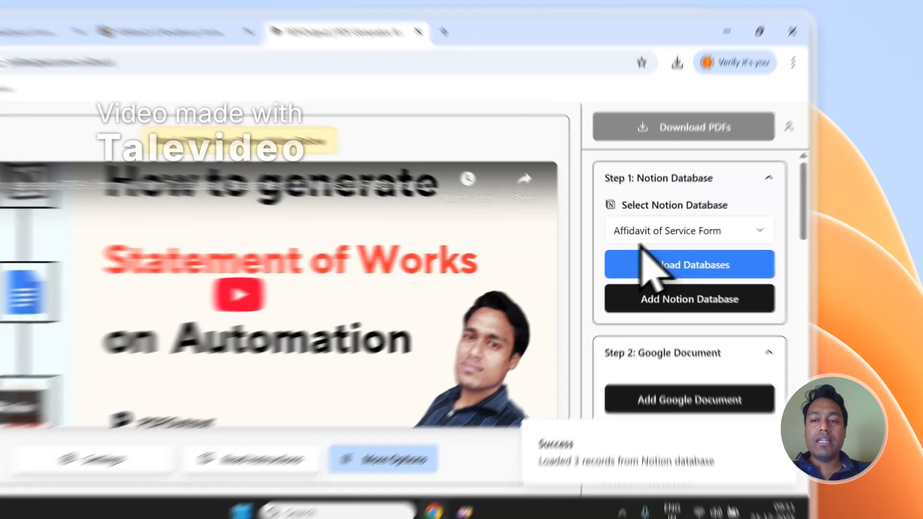
Step: Reload the databases and select Affidavit of Residence Form as the Notion database
click(702, 226)
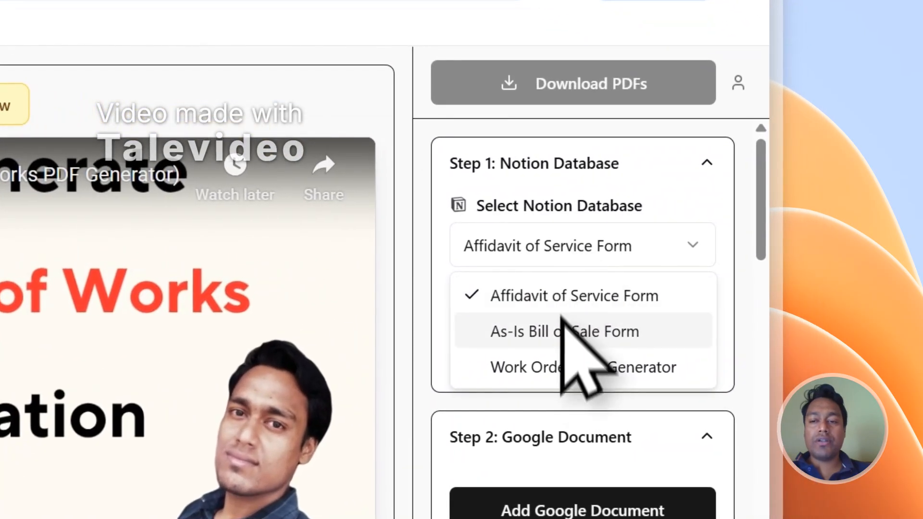
click(553, 254)
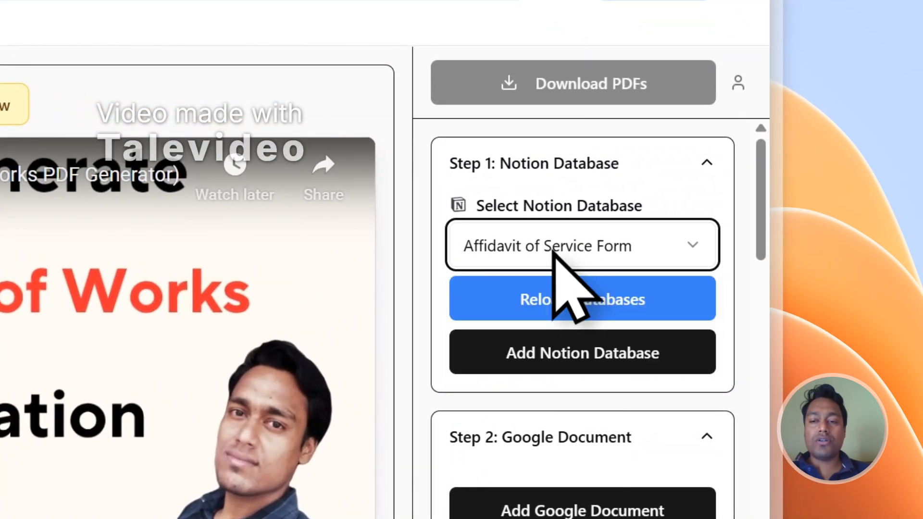
click(537, 304)
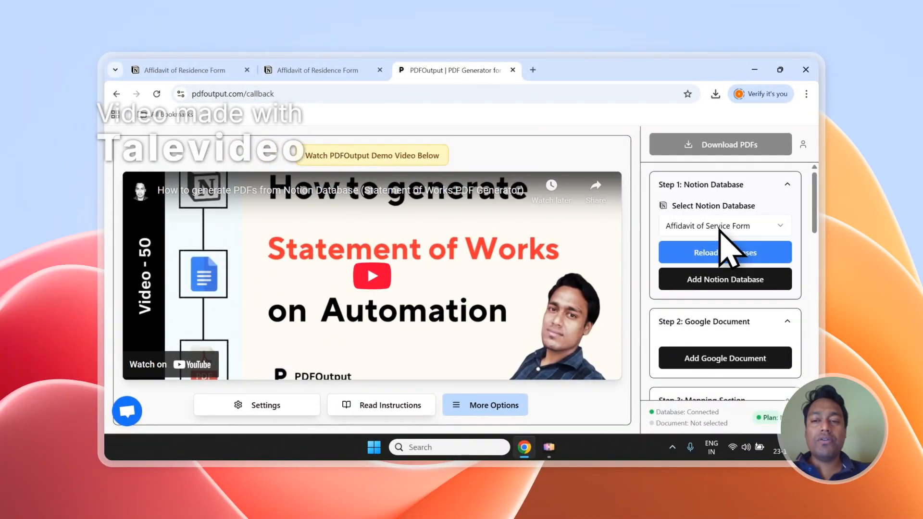
click(719, 229)
click(719, 228)
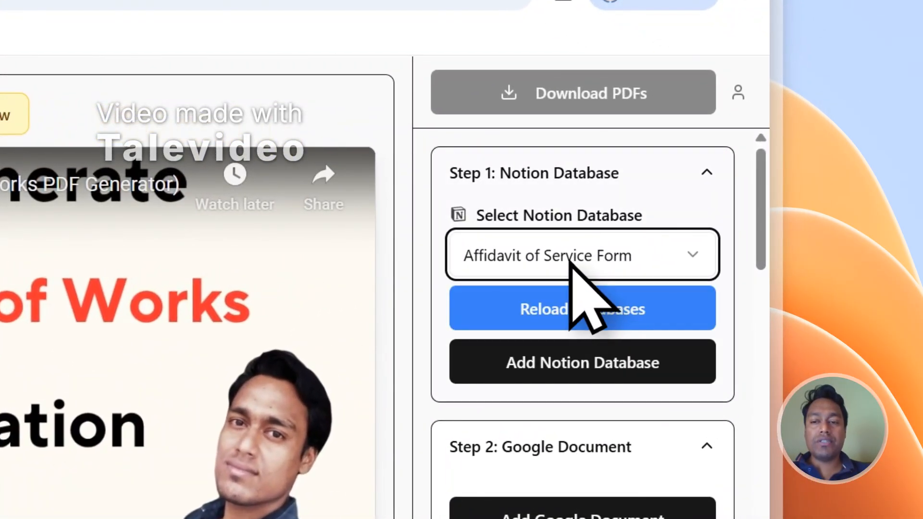
click(575, 308)
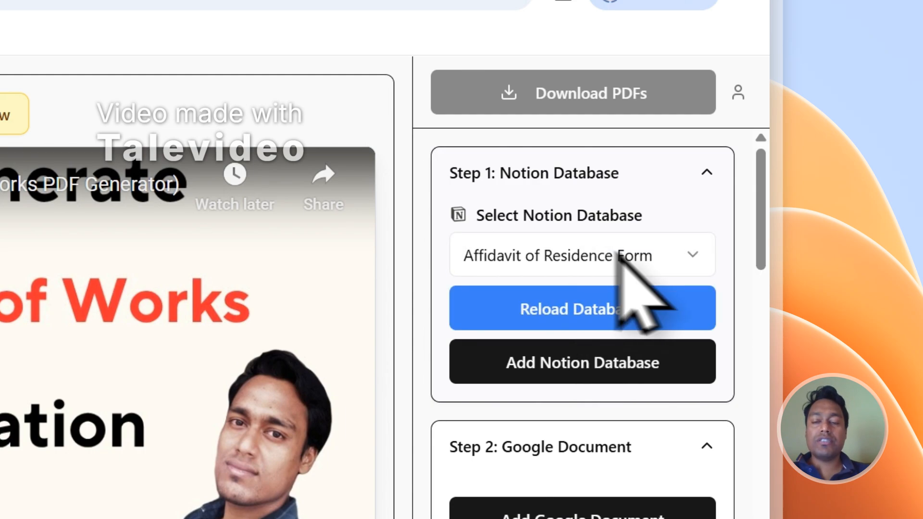
Step: Review the selected Notion database and scroll through the mapping section's property list
click(584, 268)
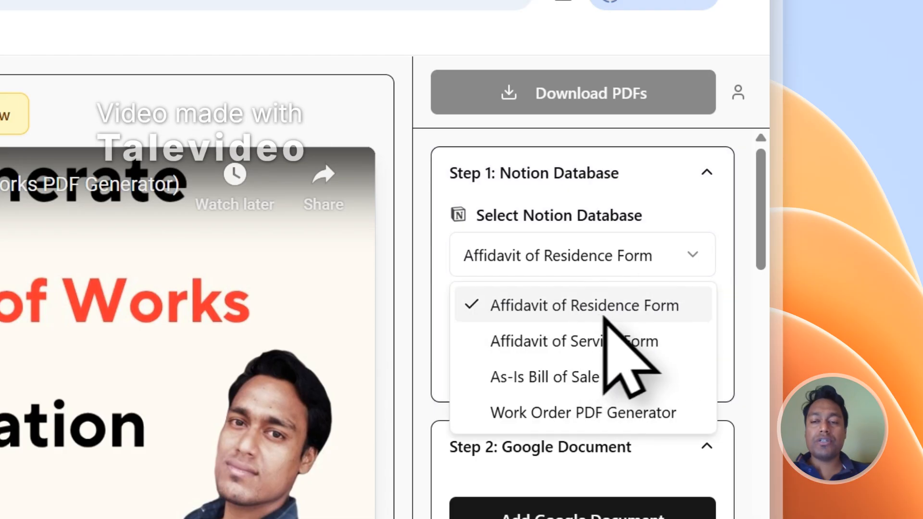
click(605, 314)
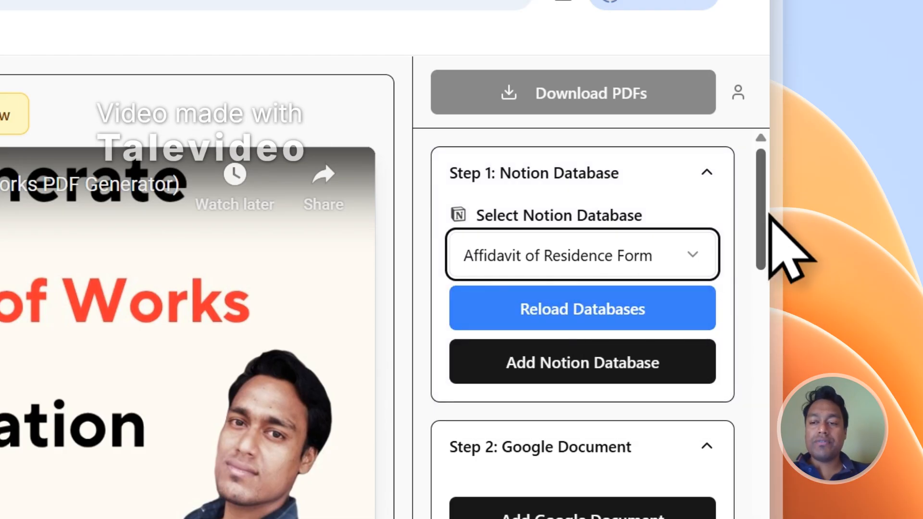
drag(765, 215, 759, 438)
scroll(639, 351, up, 1)
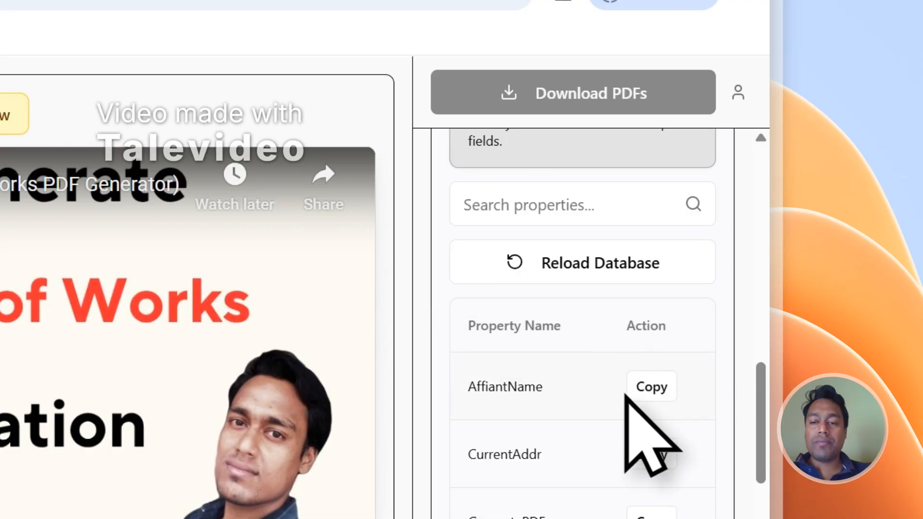
scroll(626, 395, down, 5)
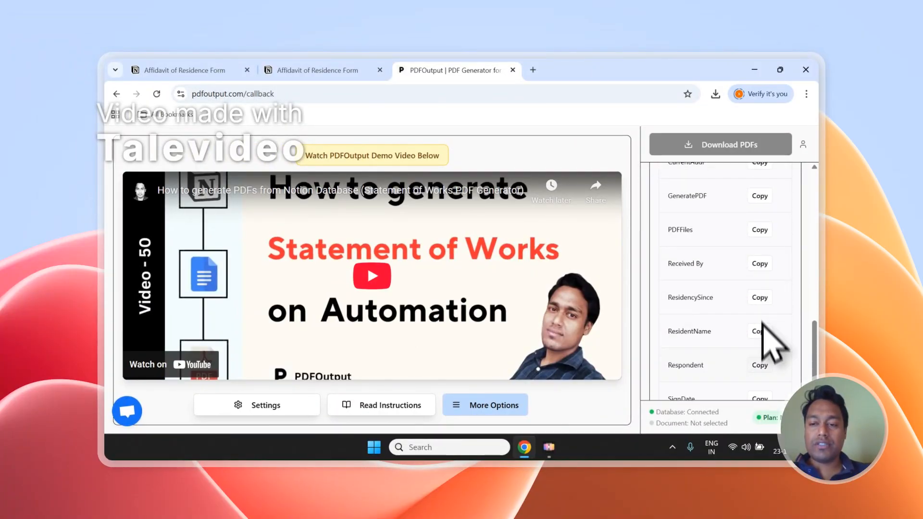
scroll(764, 340, up, 3)
scroll(762, 320, up, 10)
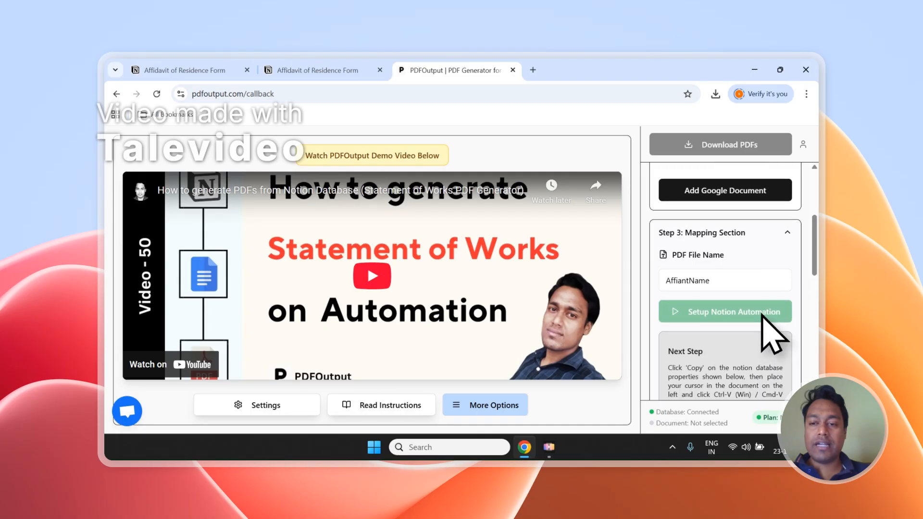
scroll(766, 287, down, 1)
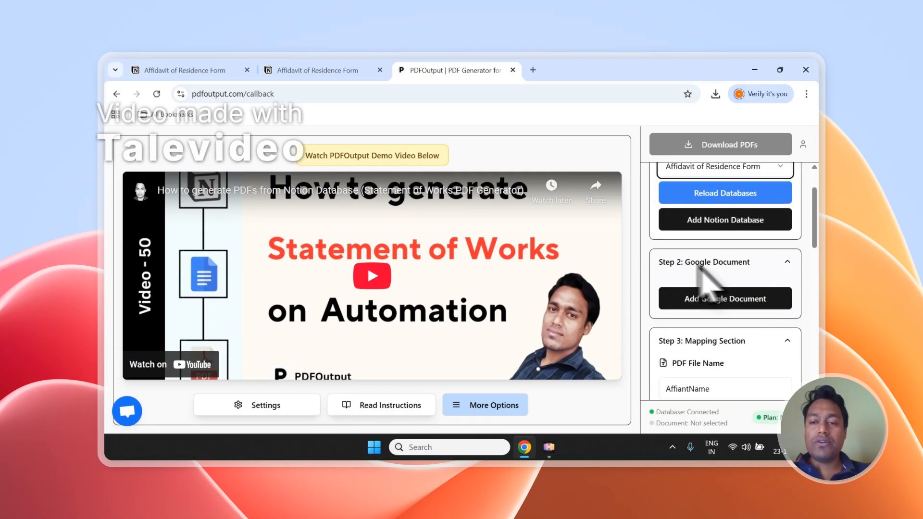
click(763, 307)
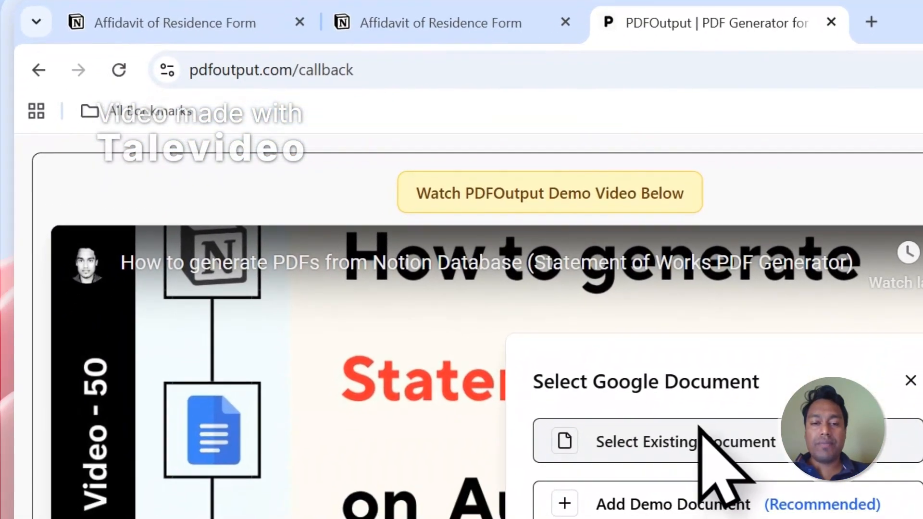
click(685, 448)
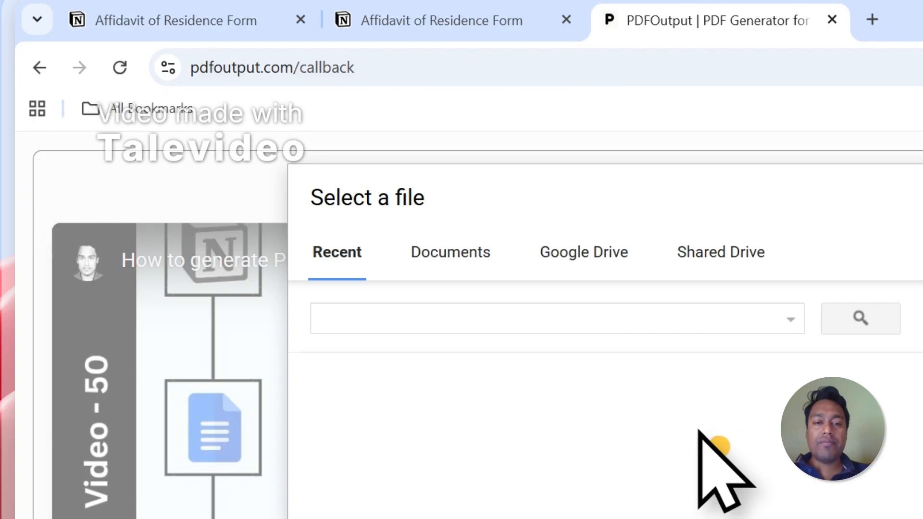
click(459, 262)
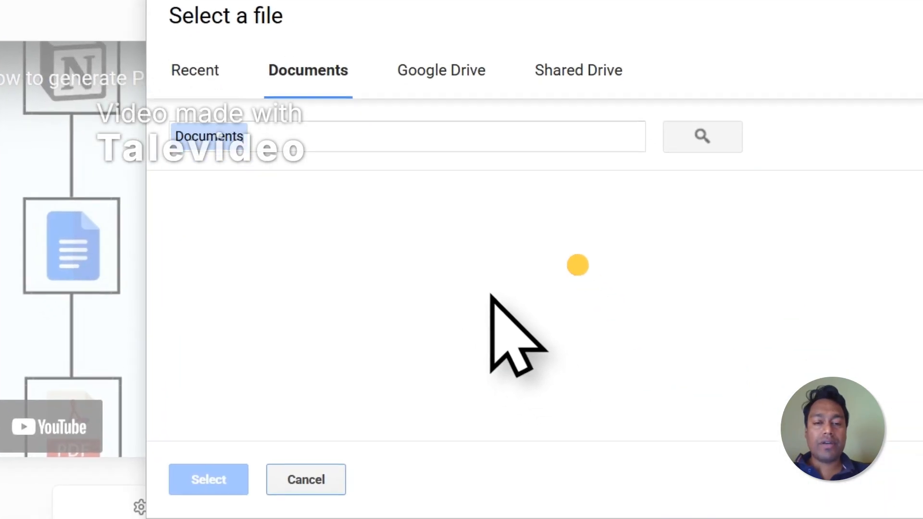
click(284, 347)
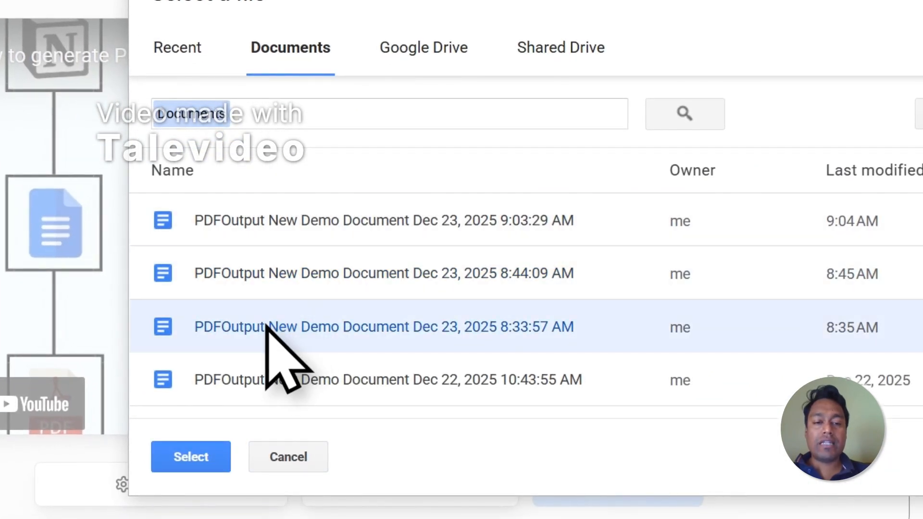
click(265, 378)
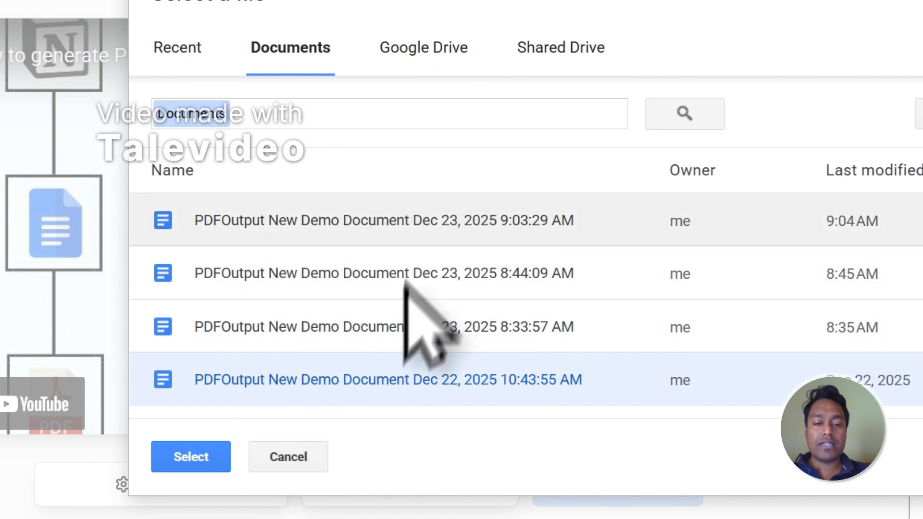
click(318, 452)
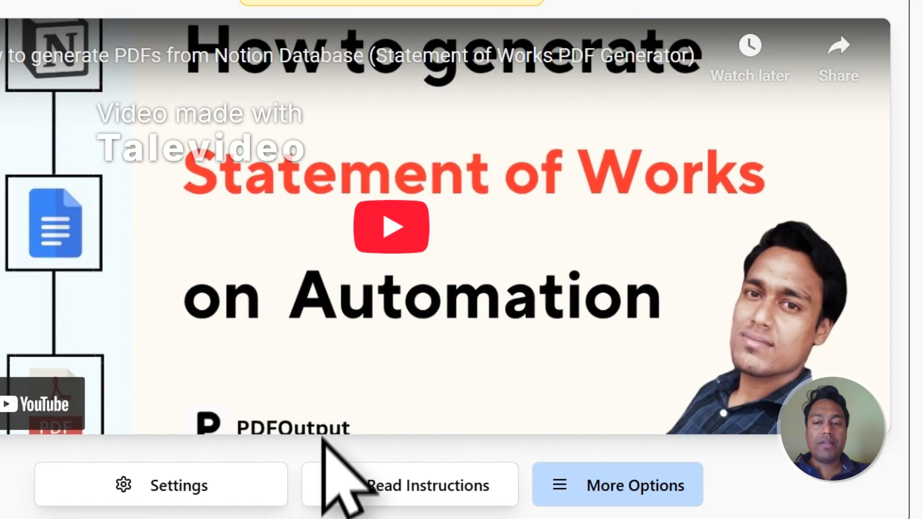
Step: Add the recommended demo document as the Google Document template
click(808, 260)
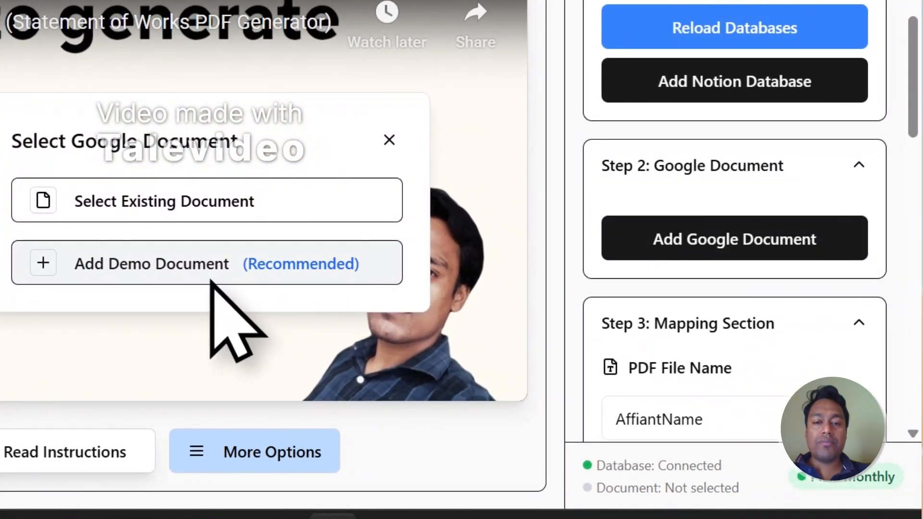
click(212, 279)
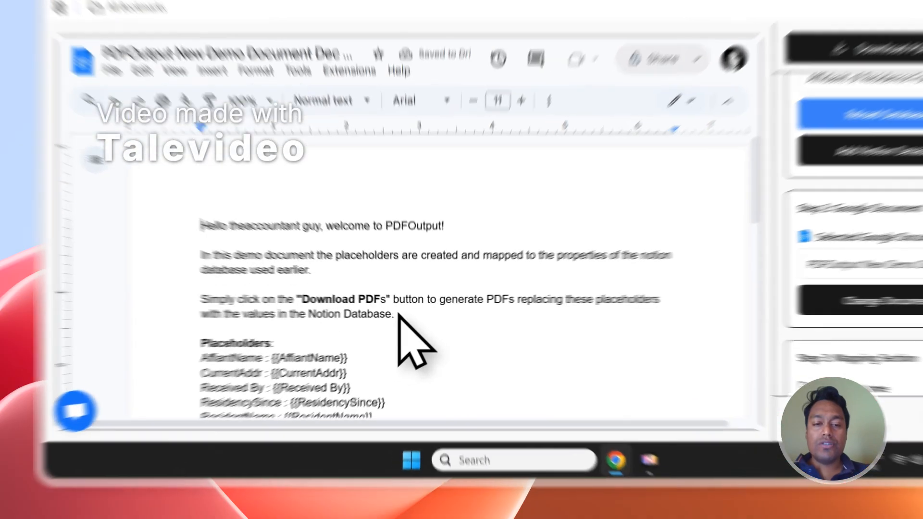
Step: Delete the introductory paragraphs above the Placeholders list in the demo document
drag(332, 340, 178, 275)
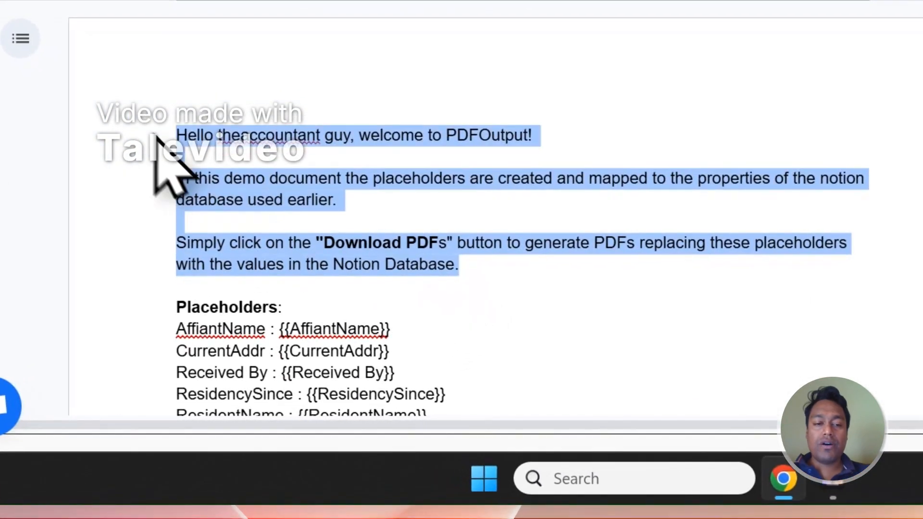
key(Delete)
key(Delete)
key(Delete)
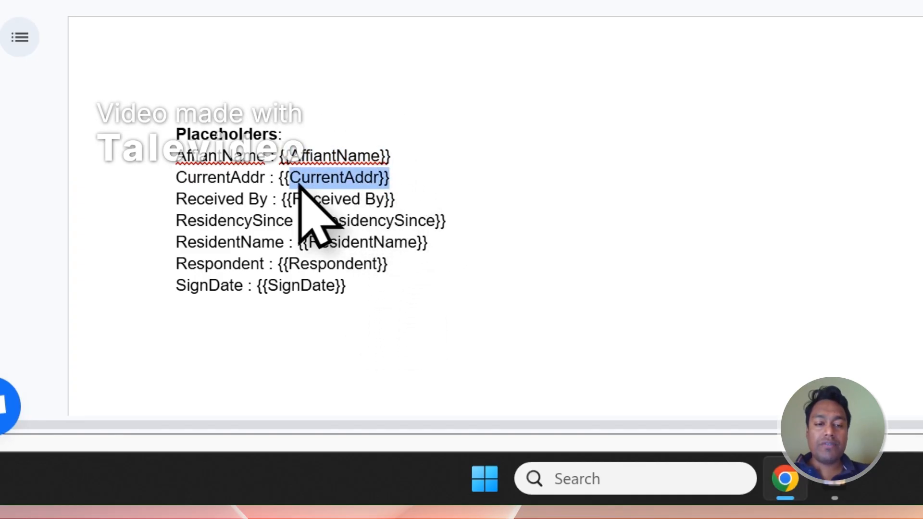
Step: Compare the document's placeholders with the Notion responses columns and the property list
click(451, 58)
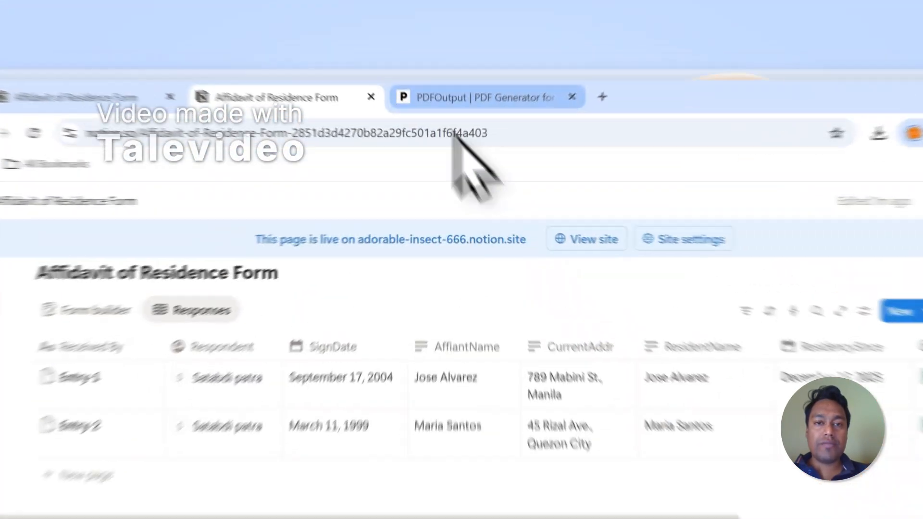
click(452, 70)
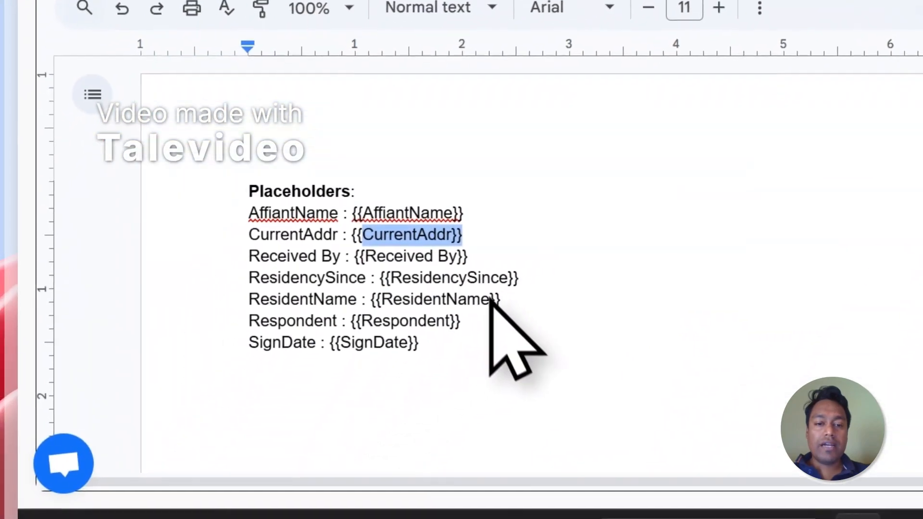
drag(501, 299, 382, 299)
click(459, 34)
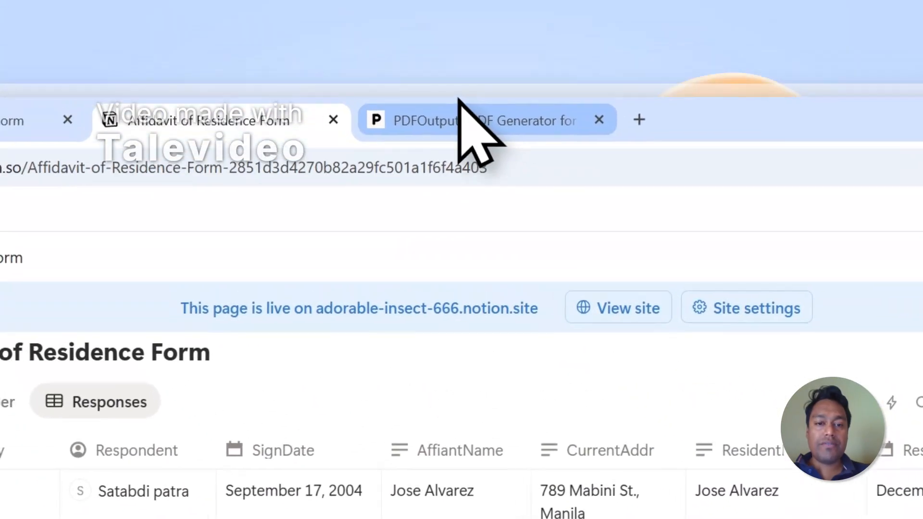
click(459, 111)
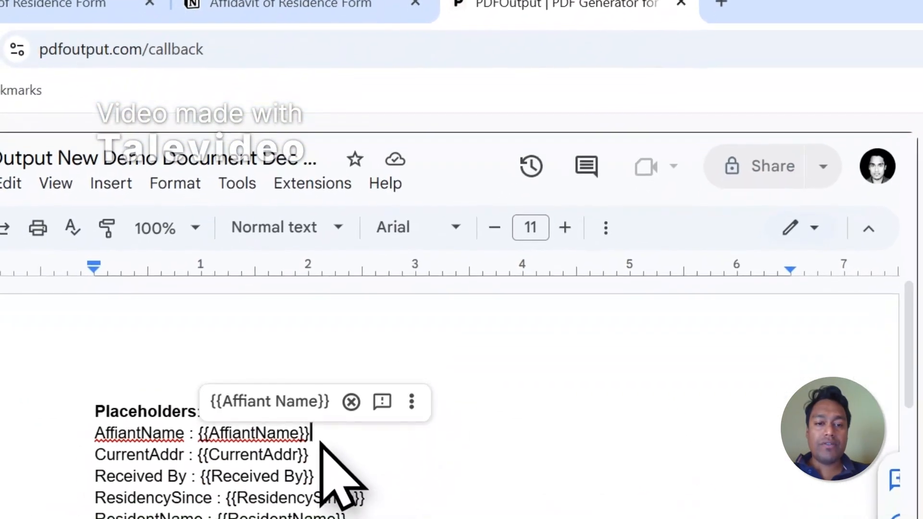
drag(292, 469, 200, 467)
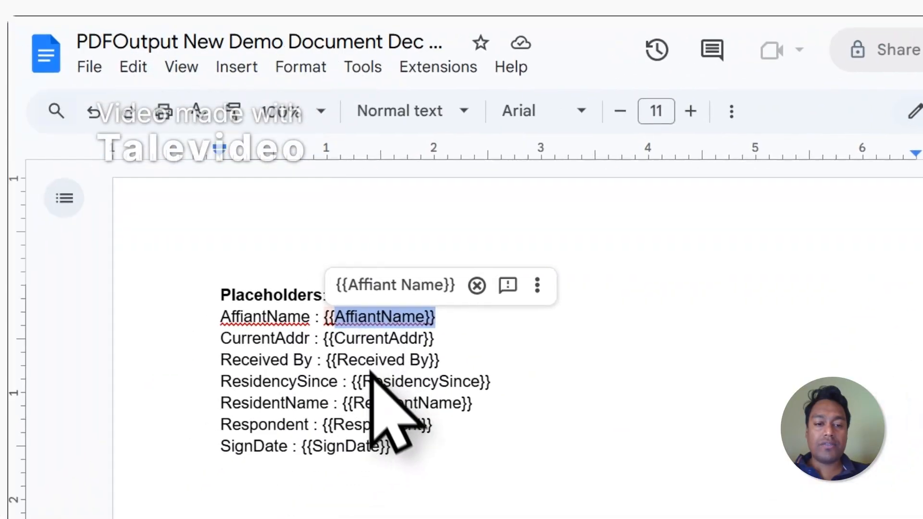
scroll(657, 207, down, 4)
scroll(659, 209, down, 5)
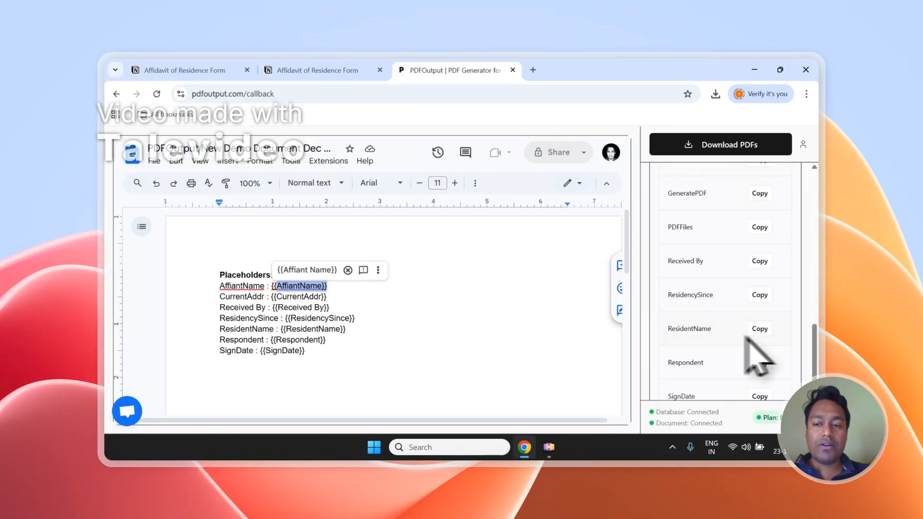
Step: Add a line 'Name - {{ResidentName}}' with the copied {{SignDate}} placeholder beneath it in the document
click(758, 329)
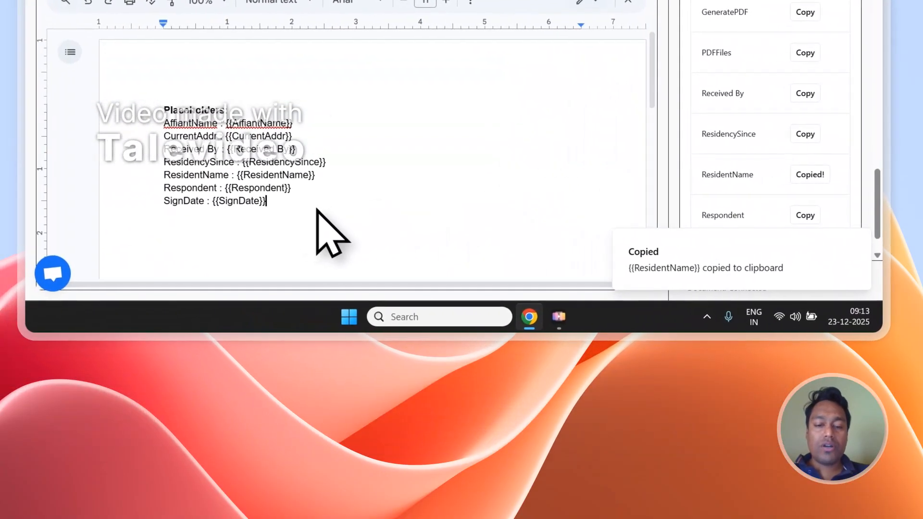
key(Return)
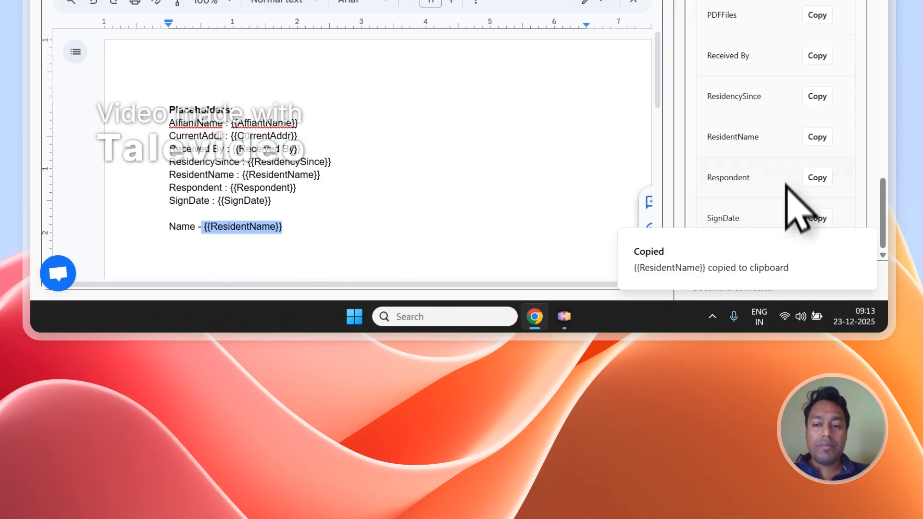
click(817, 226)
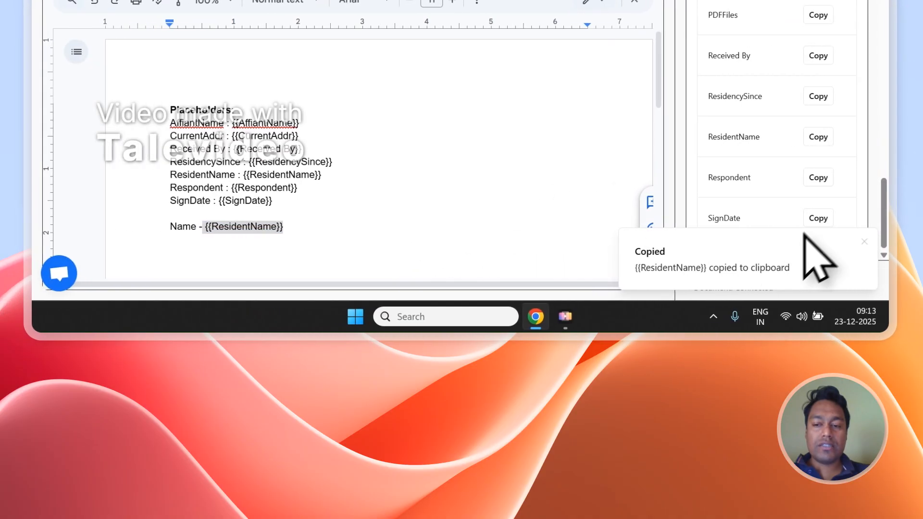
click(818, 219)
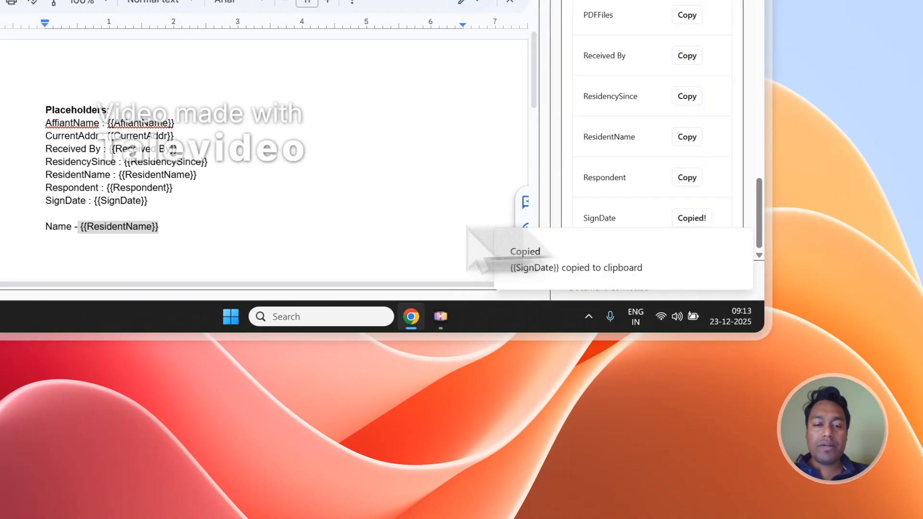
click(136, 260)
key(ctrl+v)
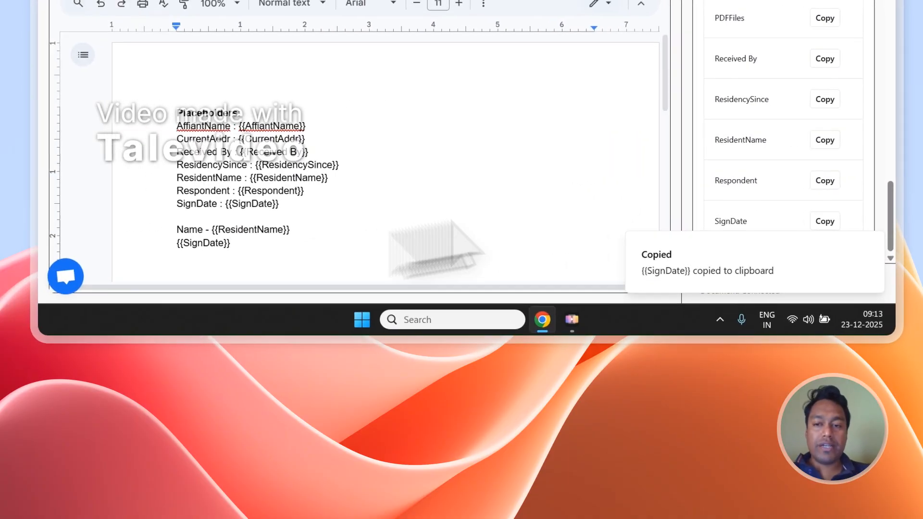
Step: Review the updated template text and the Notion responses table
scroll(779, 144, up, 10)
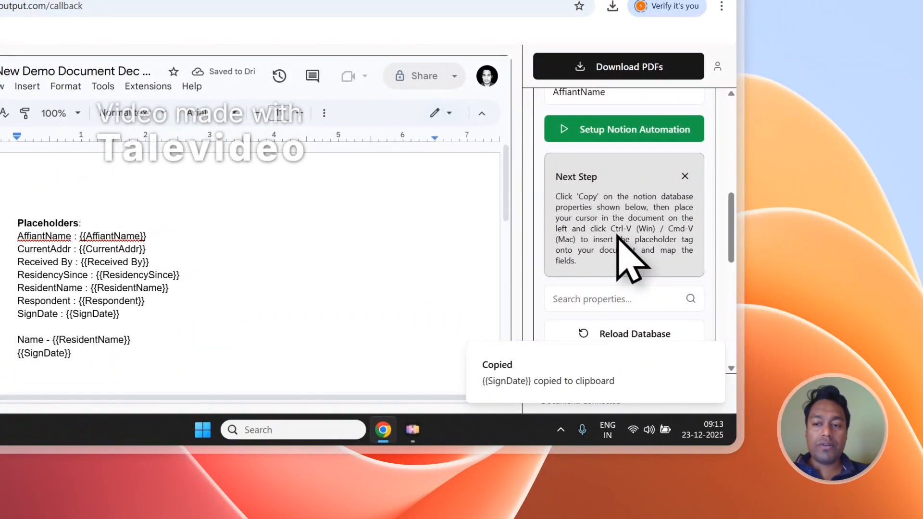
scroll(620, 267, down, 4)
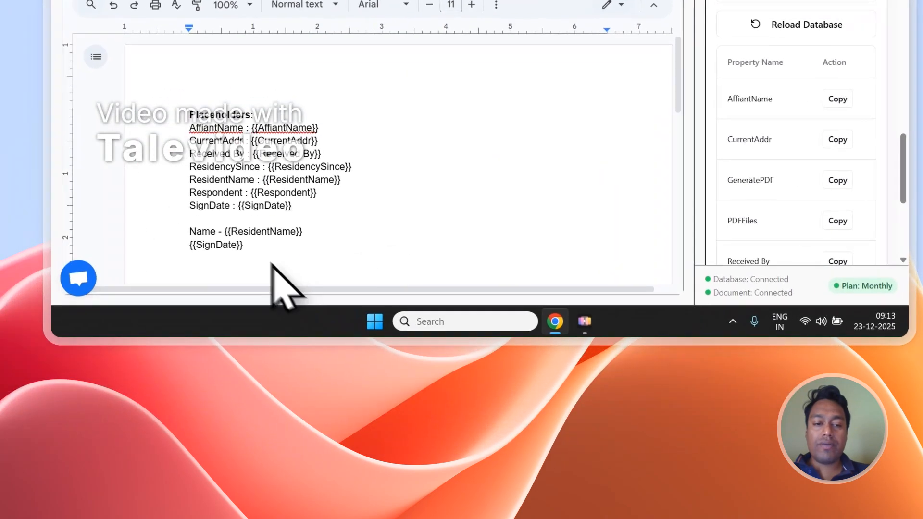
drag(77, 356, 8, 237)
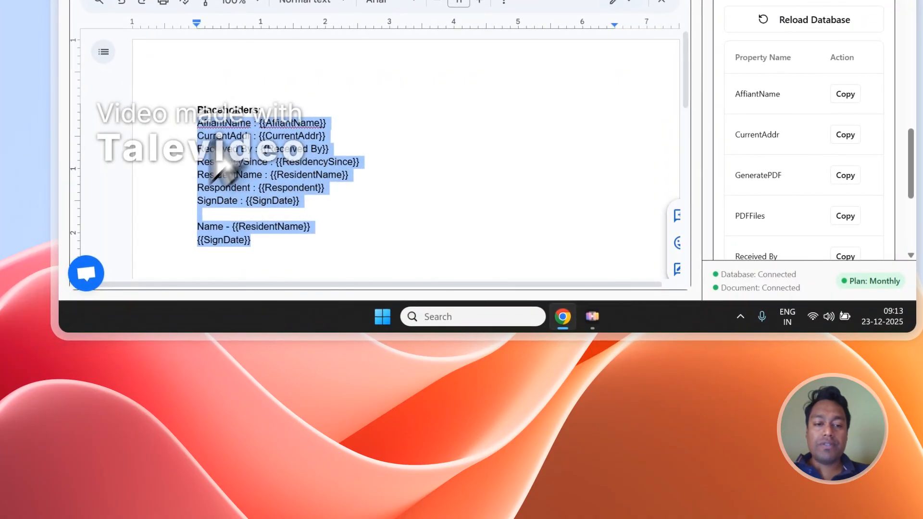
click(330, 162)
scroll(871, 162, up, 5)
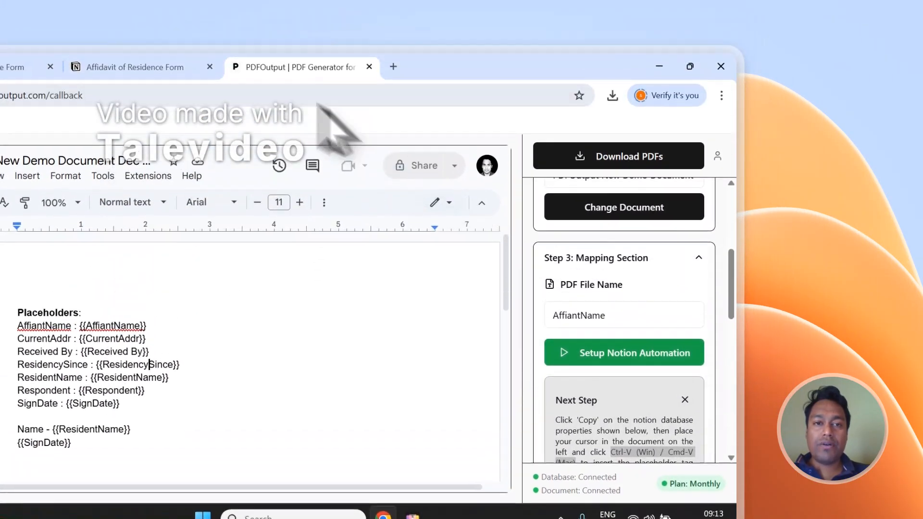
click(187, 118)
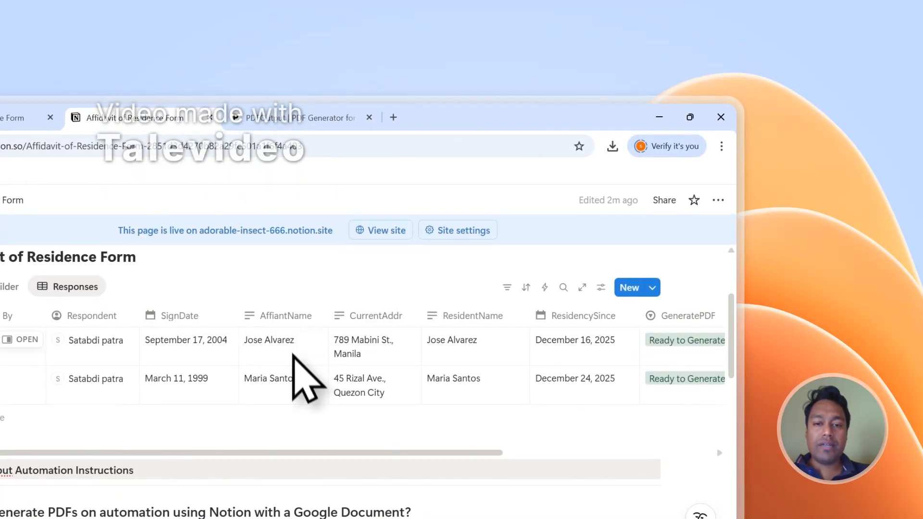
click(302, 118)
Step: Set the PDF file name to AffiantName and generate the PDFs with Download PDFs
click(591, 368)
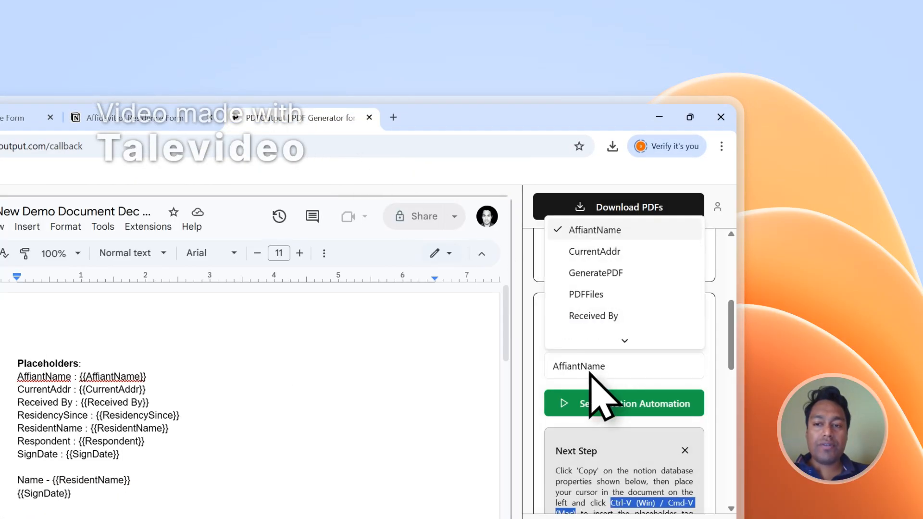
click(603, 233)
scroll(661, 314, up, 5)
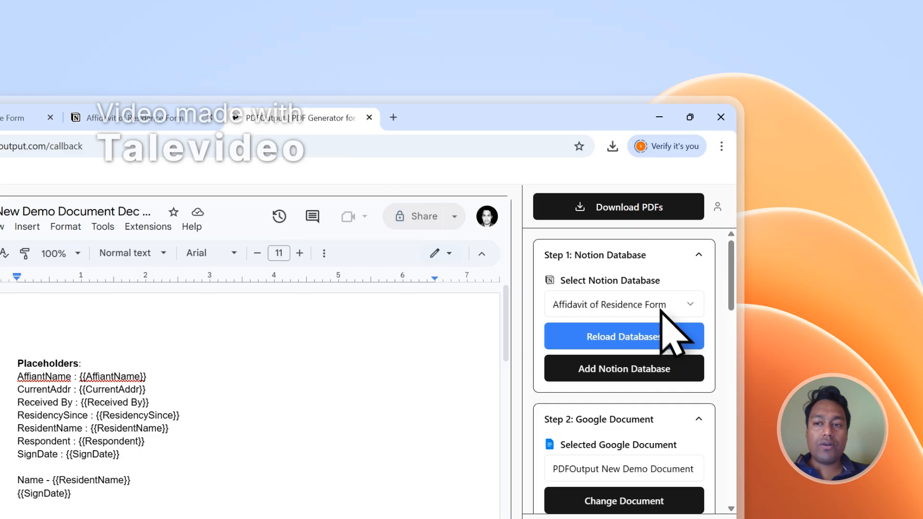
click(655, 217)
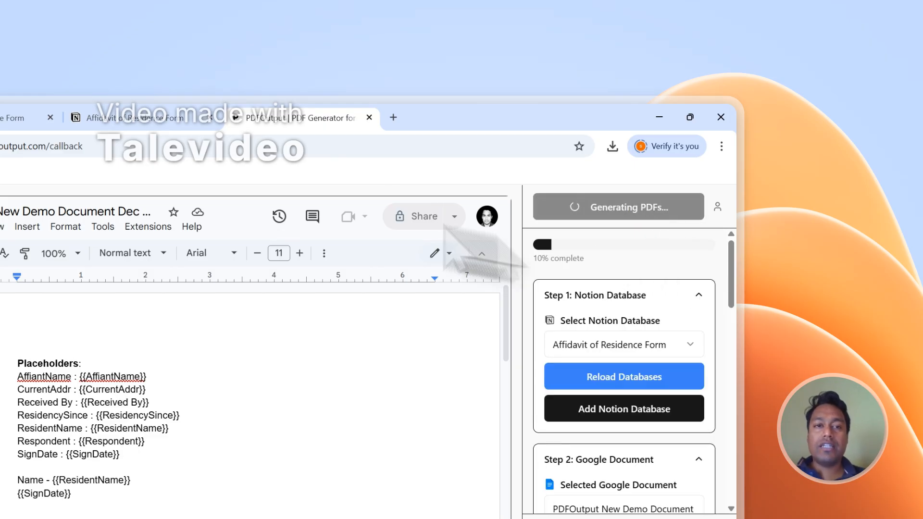
click(130, 118)
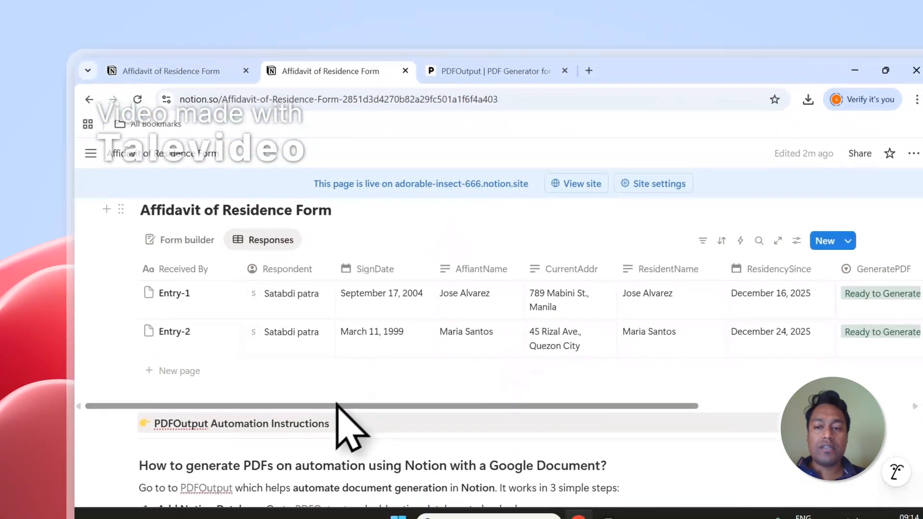
Step: Open the generated PDF files of both entries from the PDFFiles column in separate tabs
drag(336, 407, 468, 405)
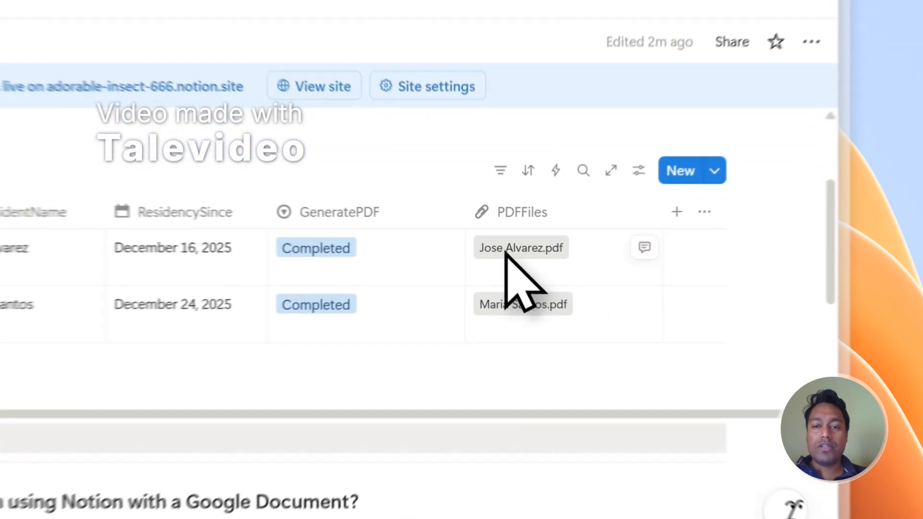
click(637, 256)
click(336, 71)
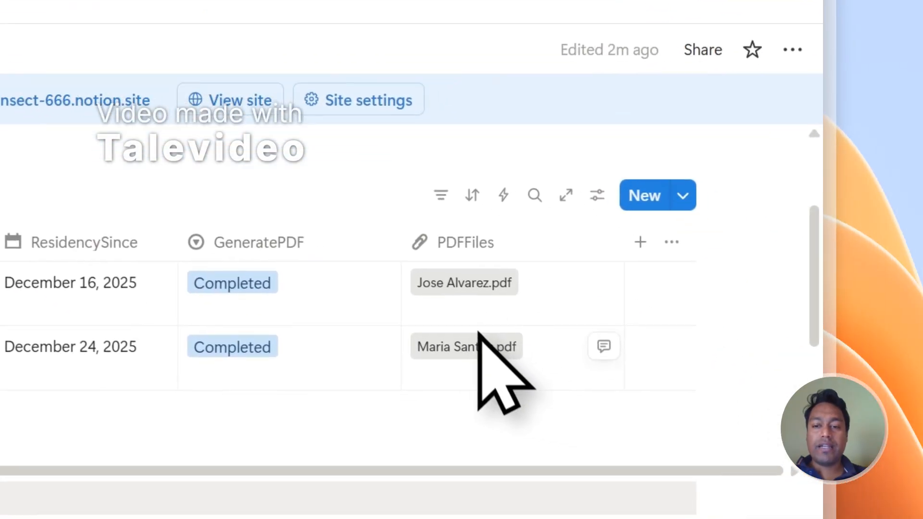
click(759, 500)
click(140, 68)
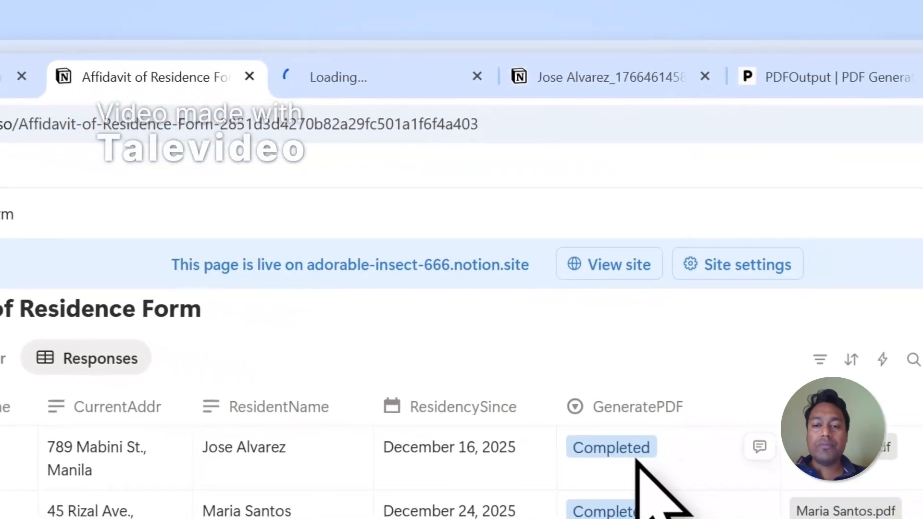
click(755, 483)
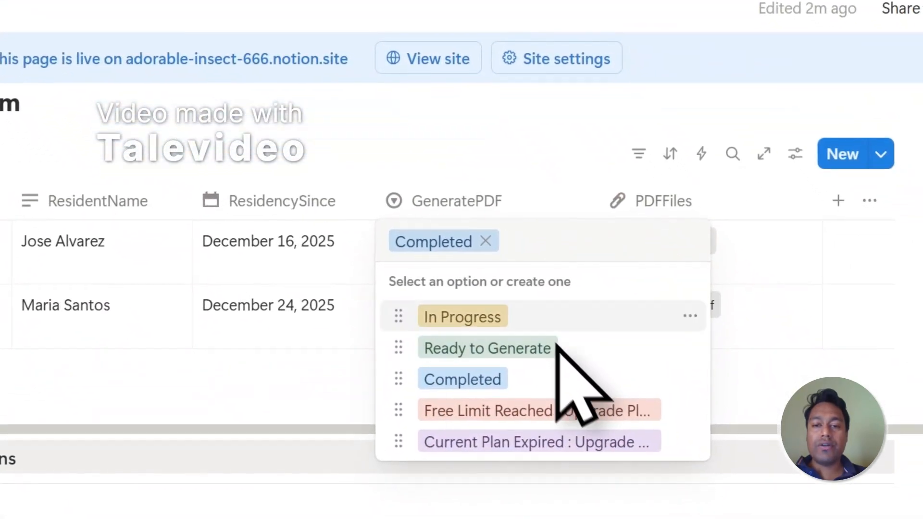
key(Escape)
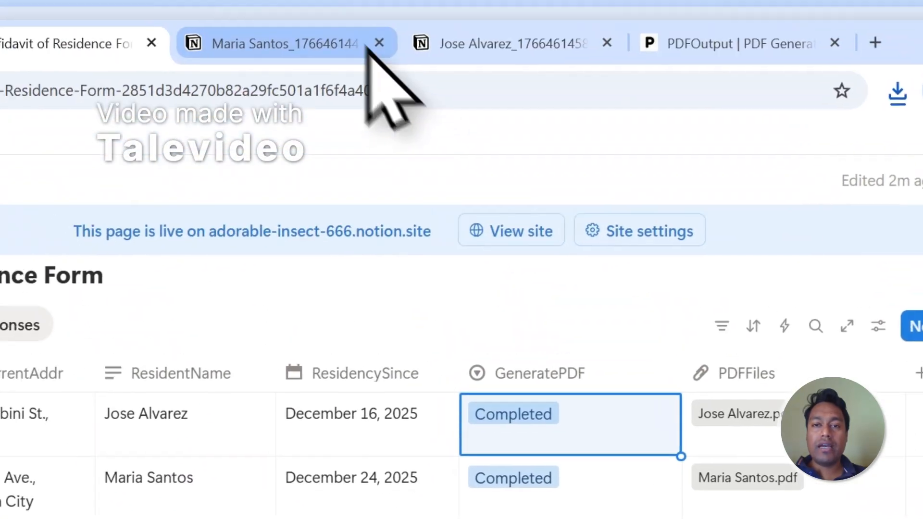
click(370, 48)
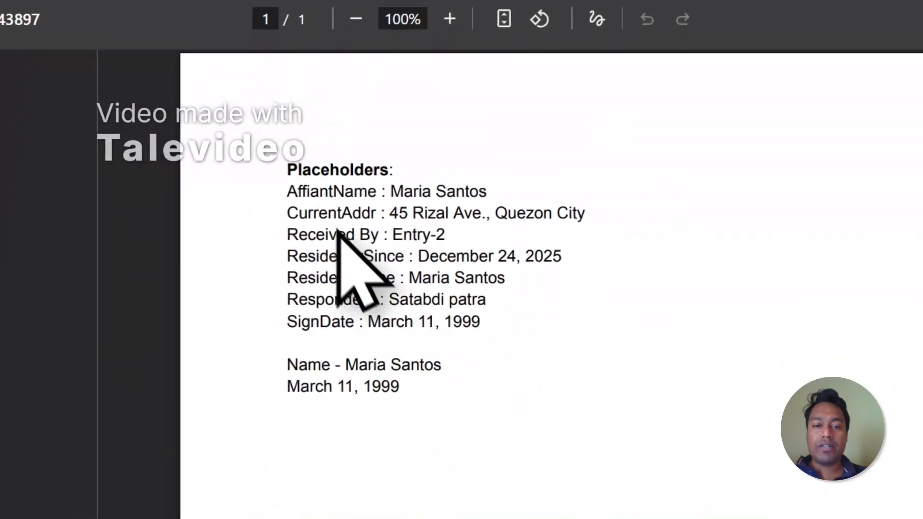
drag(288, 169, 360, 260)
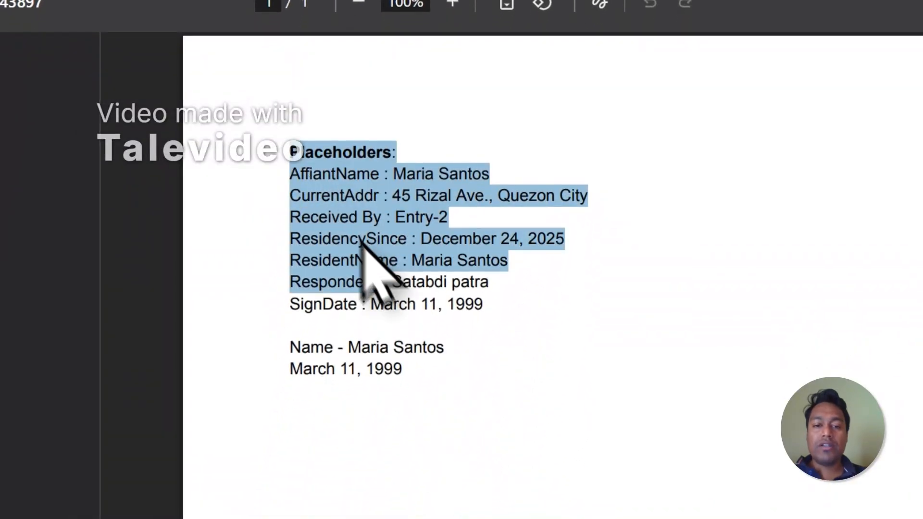
click(474, 266)
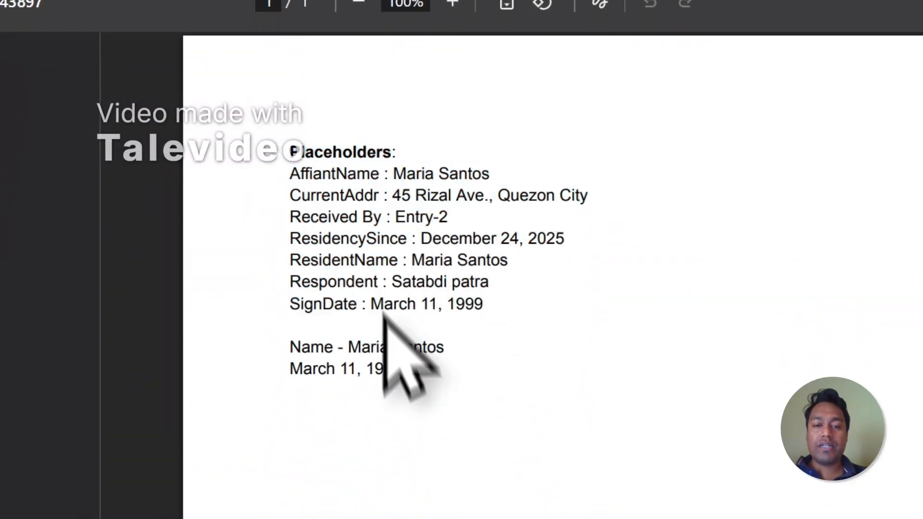
click(490, 89)
drag(290, 146, 316, 174)
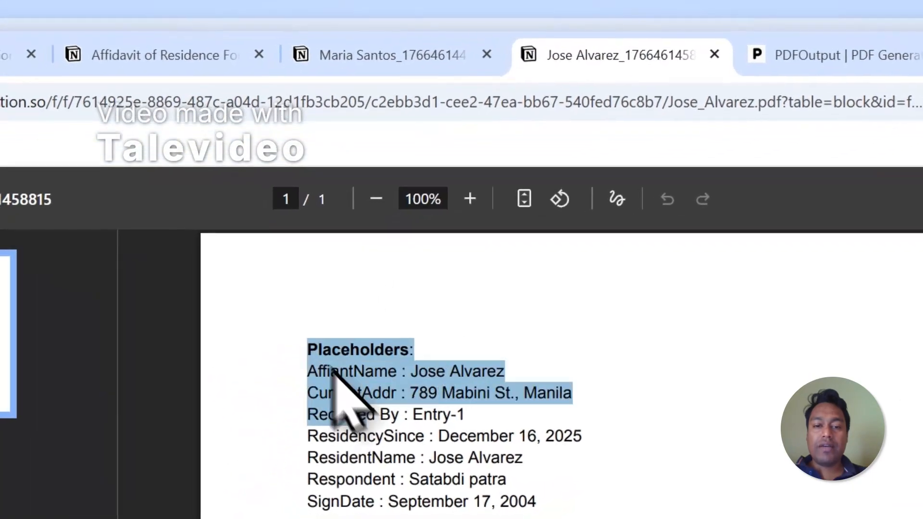
drag(333, 371, 480, 518)
click(442, 72)
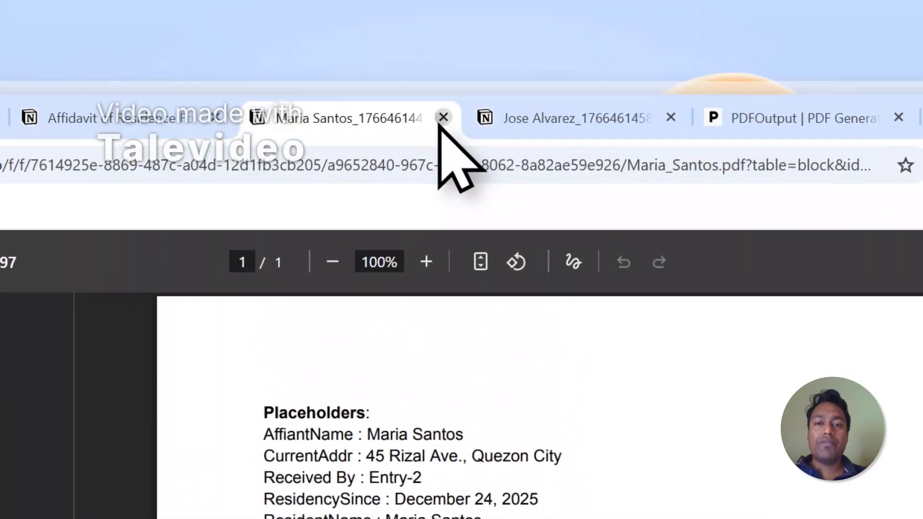
Step: Close the generated PDF tabs and return to the PDFOutput setup panel
click(444, 117)
click(443, 123)
scroll(793, 391, down, 5)
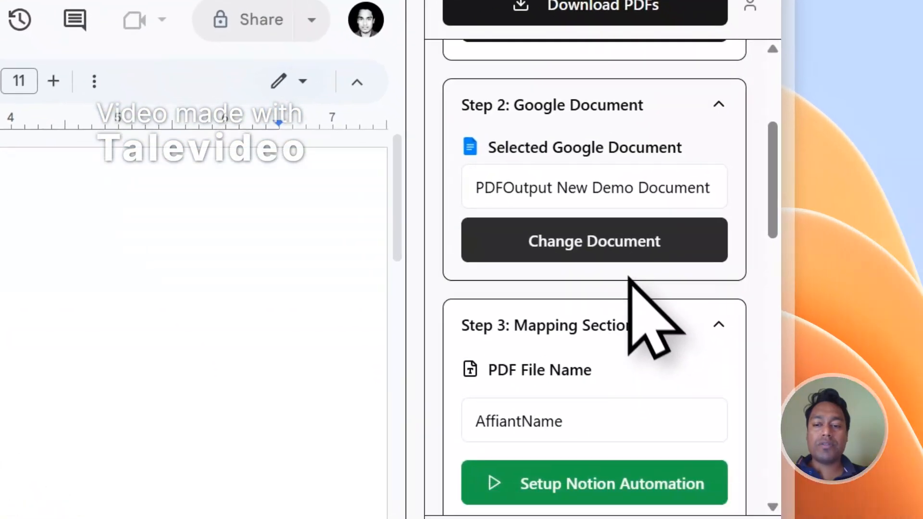
scroll(629, 279, down, 4)
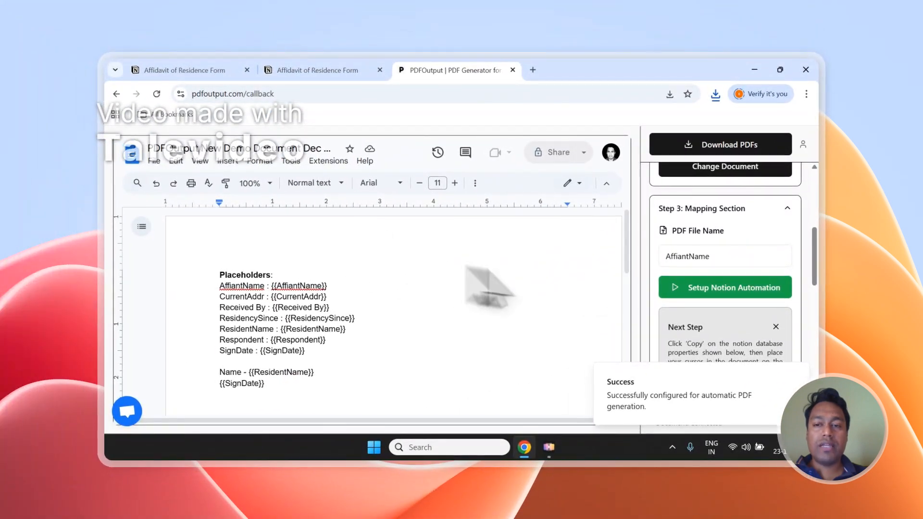
scroll(733, 296, up, 1)
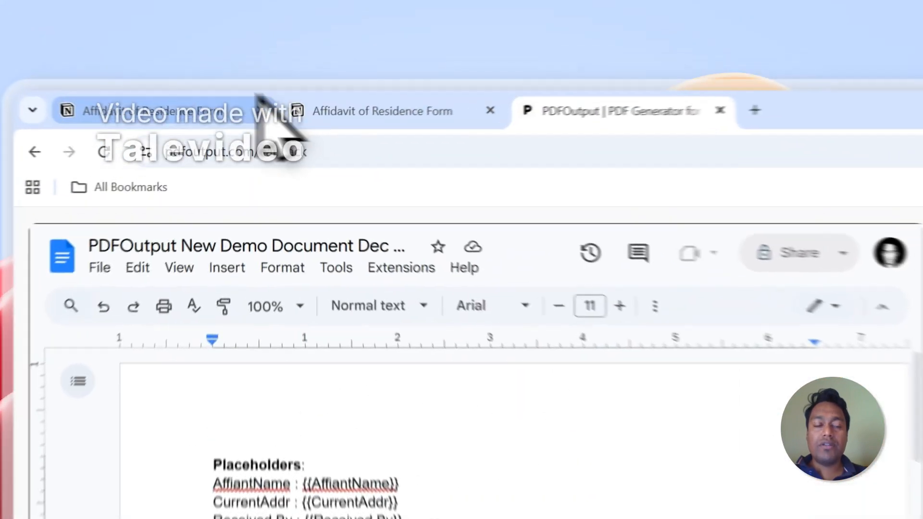
Step: Add a new entry to the responses table with GeneratePDF set to Ready to Generate
click(212, 70)
click(319, 70)
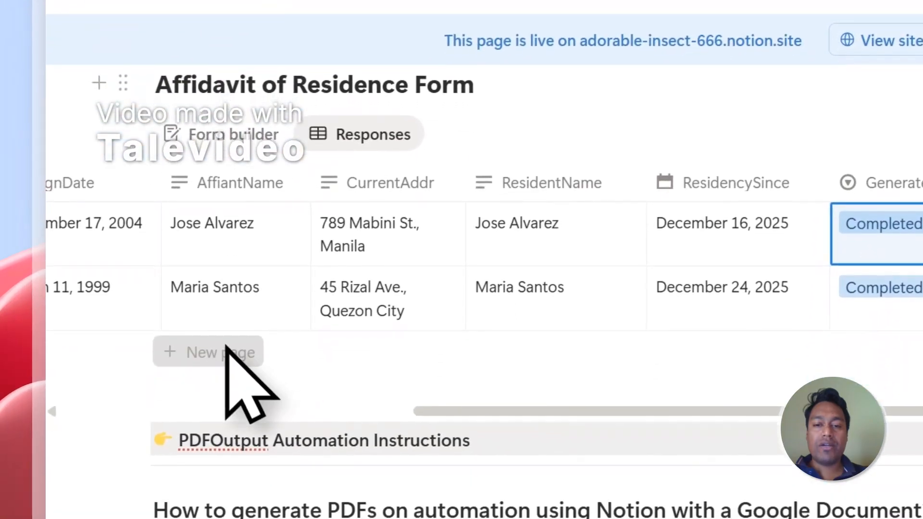
click(178, 477)
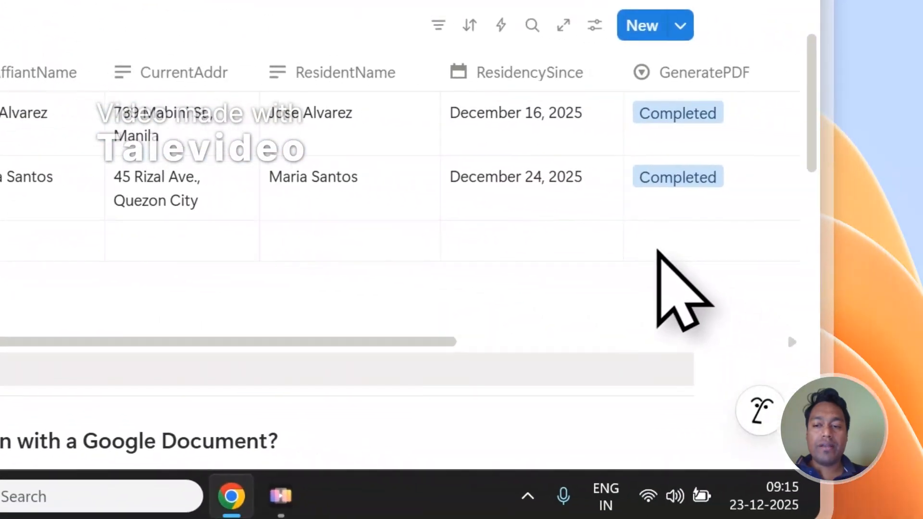
click(656, 250)
click(597, 111)
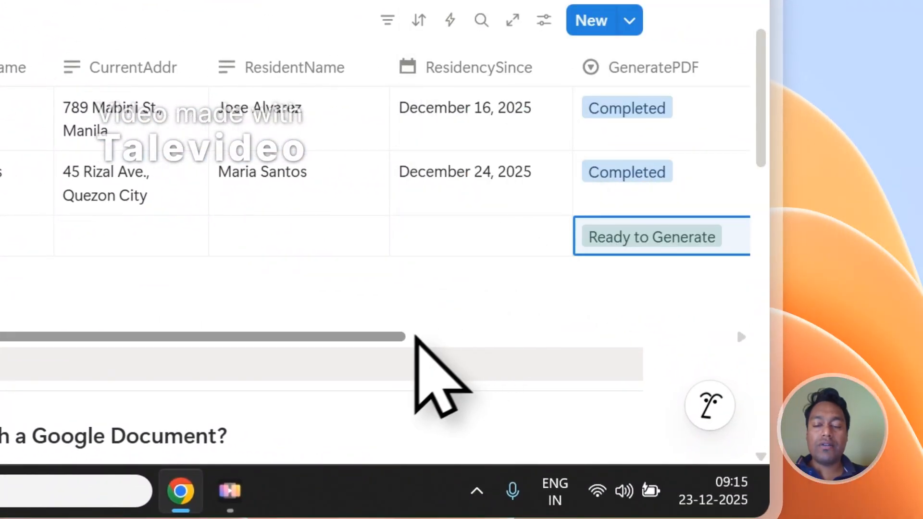
scroll(581, 343, right, 5)
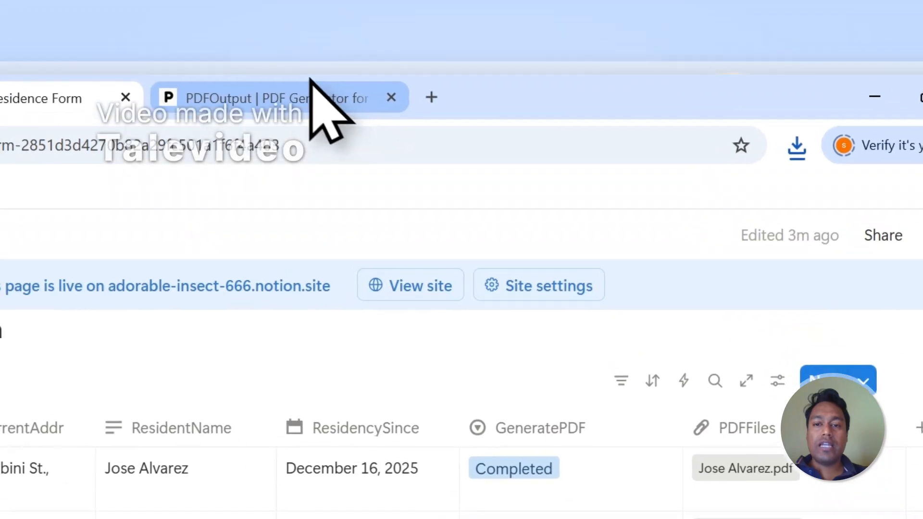
click(310, 92)
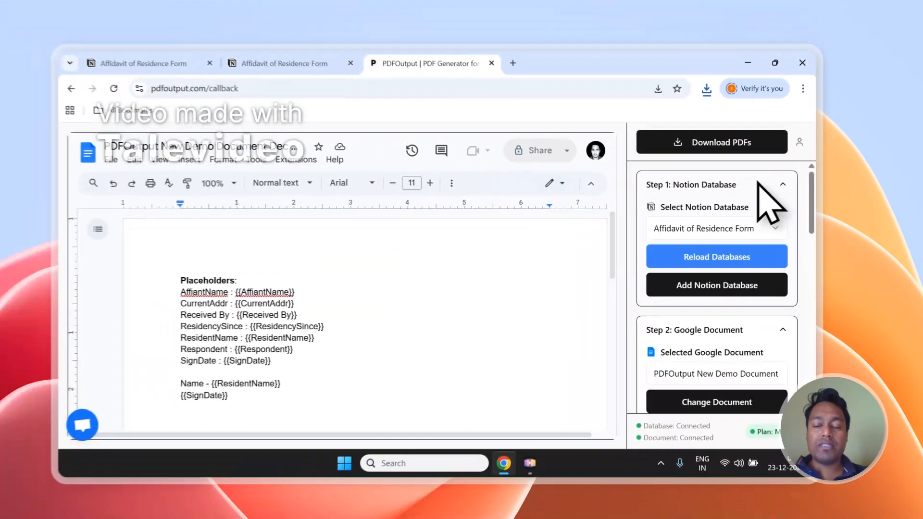
Step: Check the PDFOutput mapping settings and the new entry's row in the responses table
scroll(740, 355, down, 1)
scroll(740, 298, up, 1)
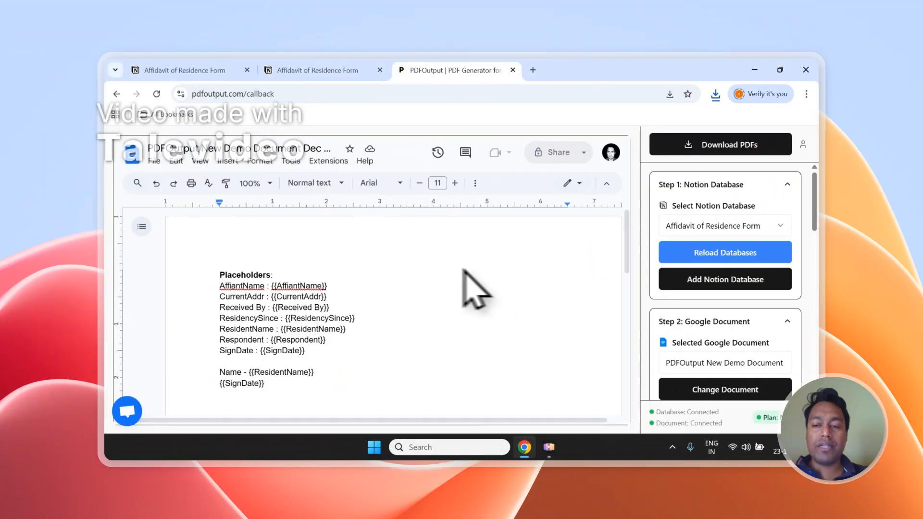
scroll(796, 295, down, 5)
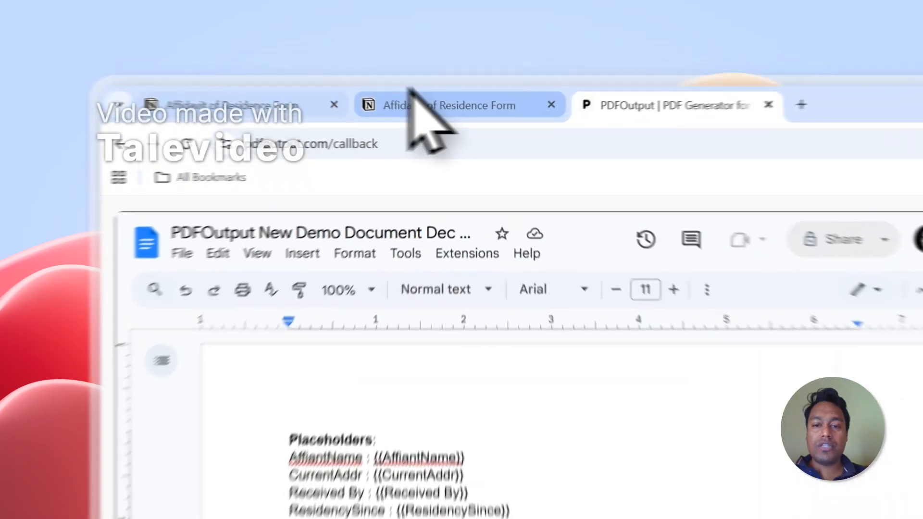
click(293, 70)
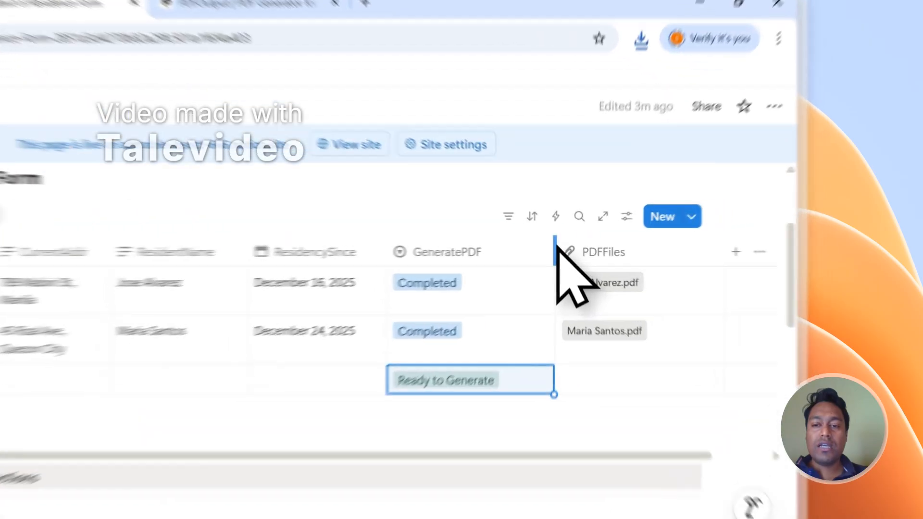
drag(661, 231, 628, 233)
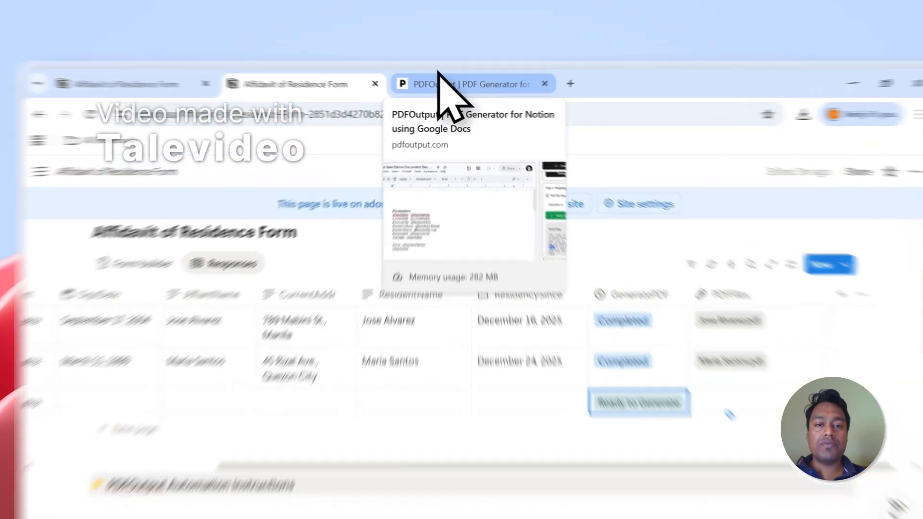
Step: Open the PDFOutput website's Contact page from the site footer
click(431, 70)
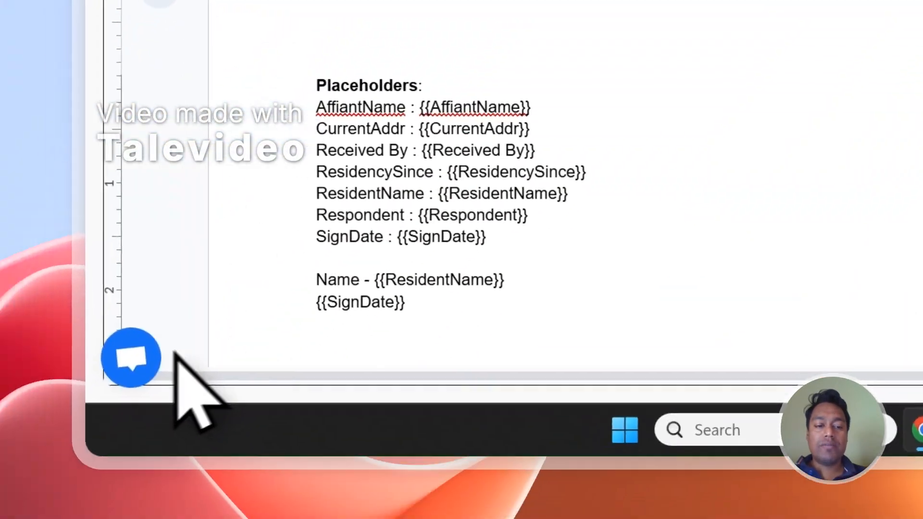
click(137, 358)
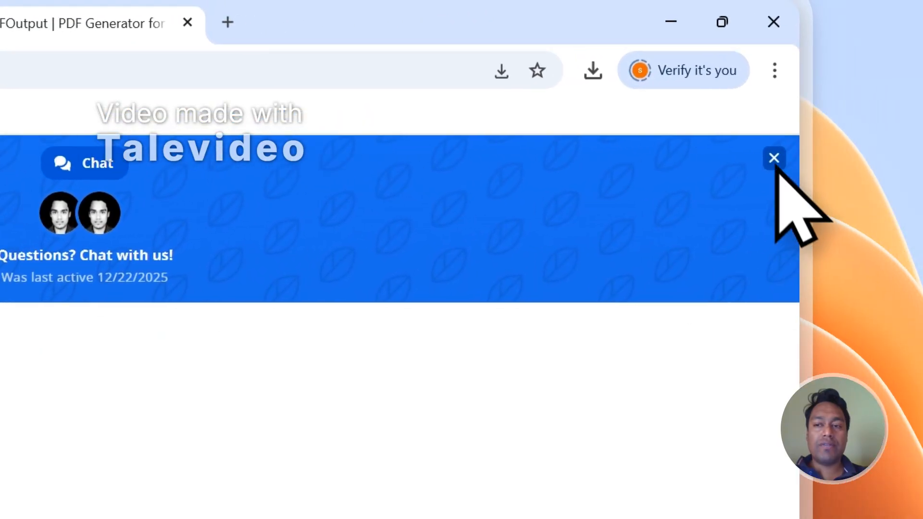
click(774, 158)
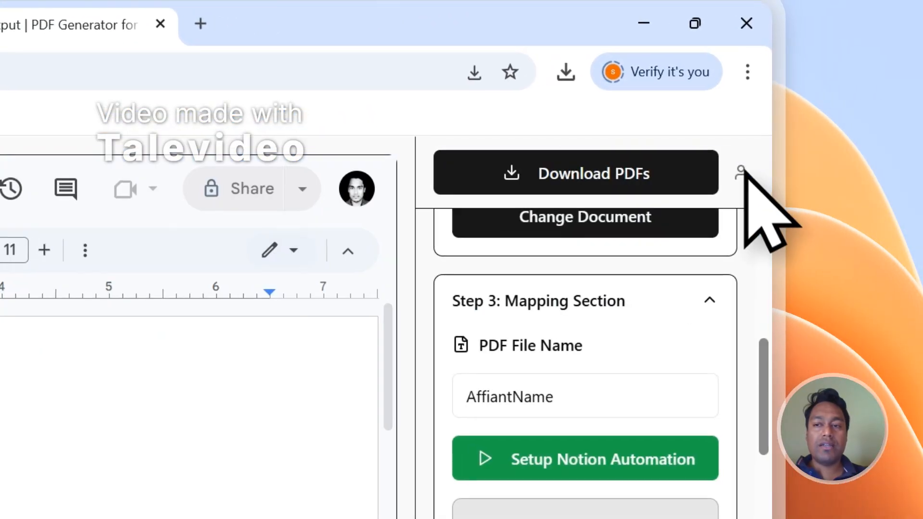
click(739, 173)
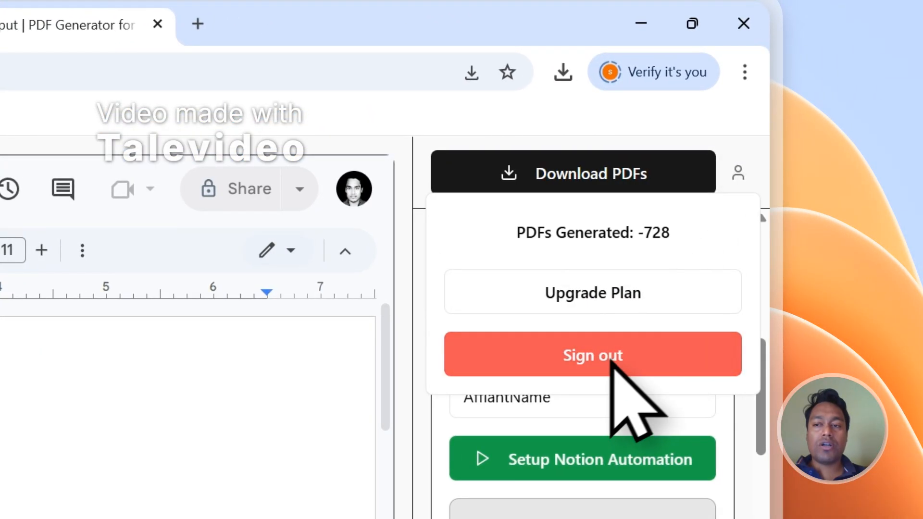
click(610, 361)
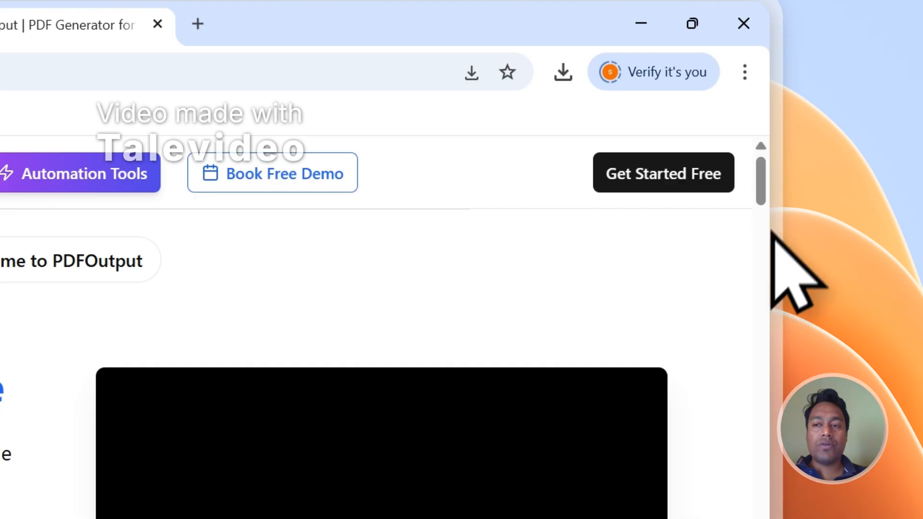
drag(760, 173, 771, 437)
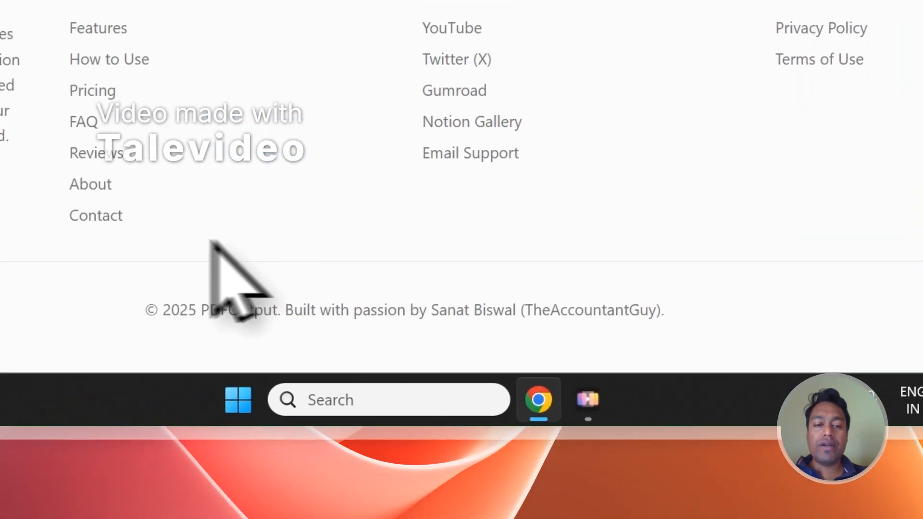
click(165, 233)
scroll(241, 224, down, 2)
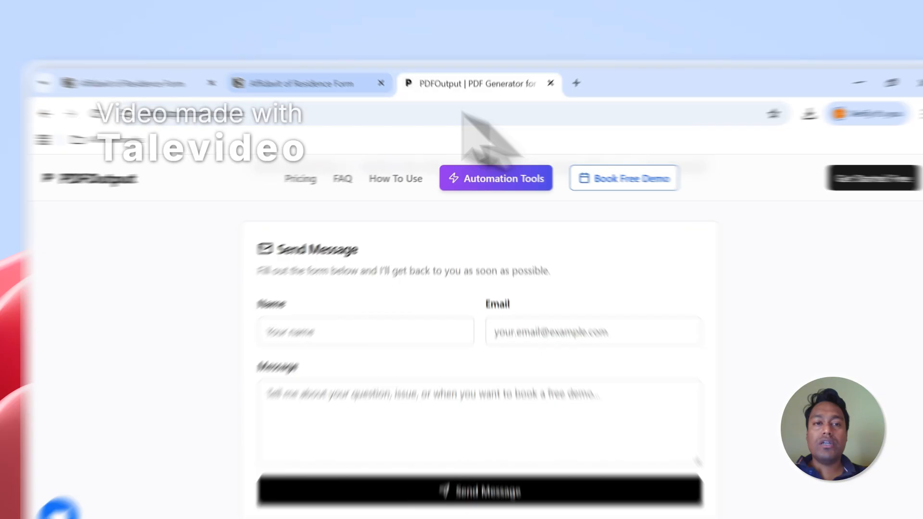
Step: Check the new entry's GeneratePDF status in the responses table
click(303, 67)
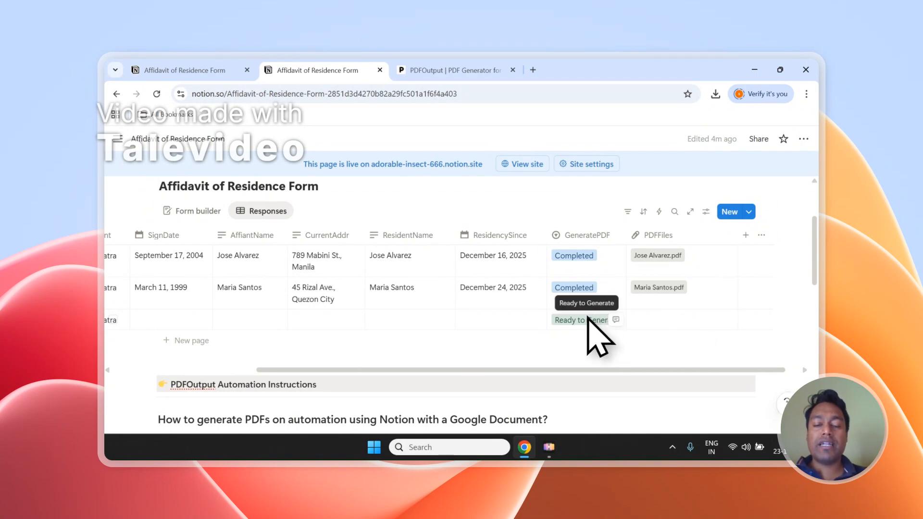
click(455, 70)
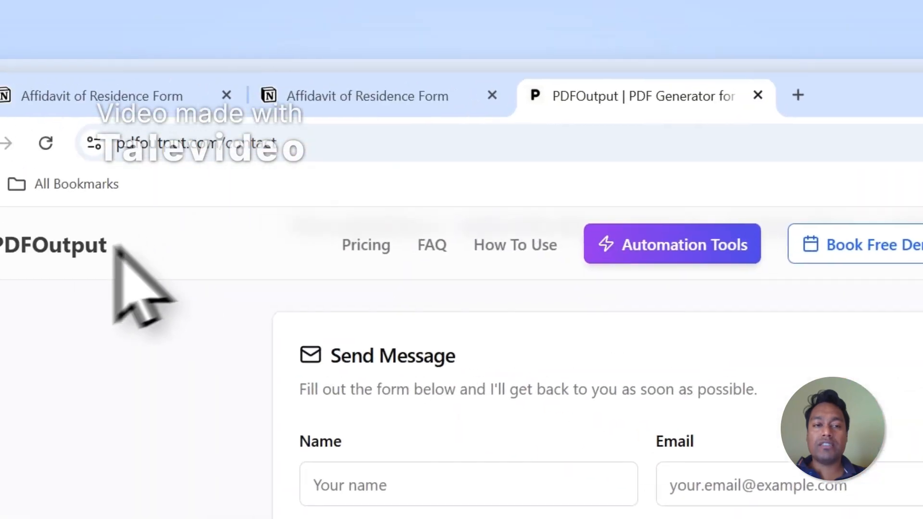
click(111, 246)
click(289, 98)
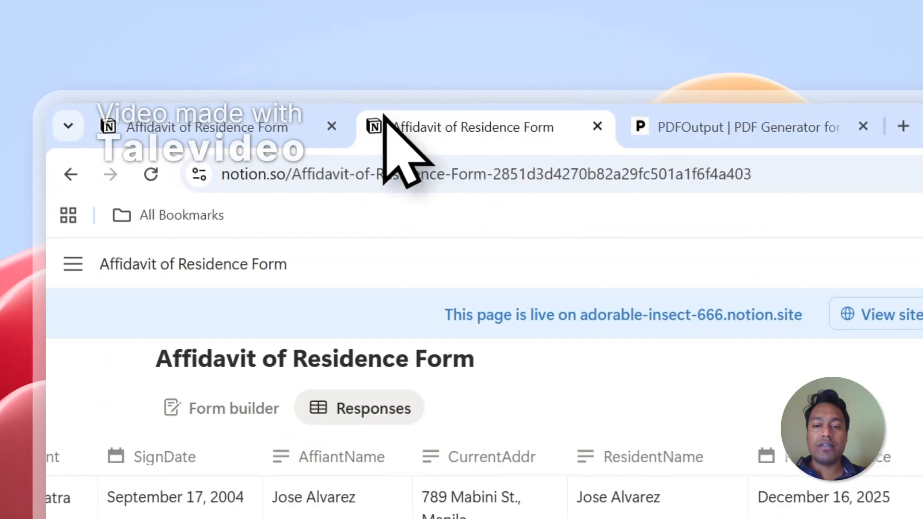